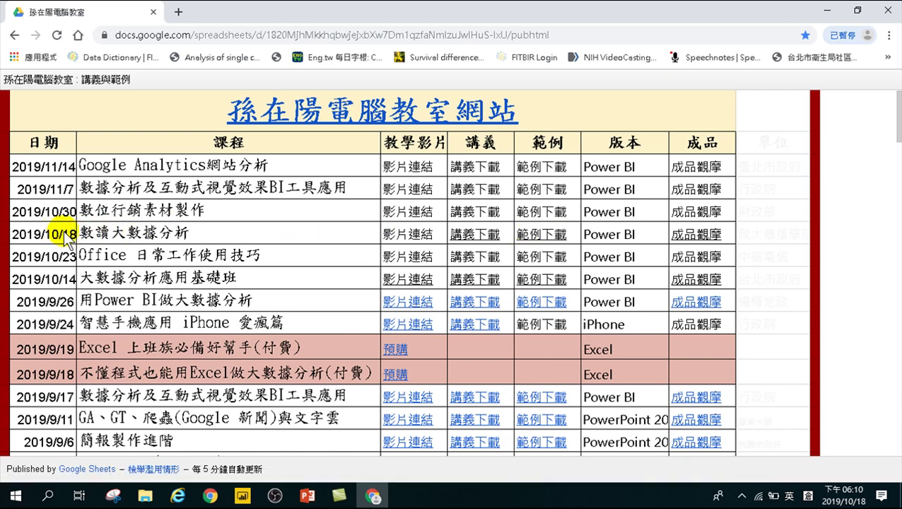
Download 超市範例.xlsx from the example folder of the 2019/10/18 數讀大數據分析 course into the 下載 folder, replacing the existing file
click(548, 237)
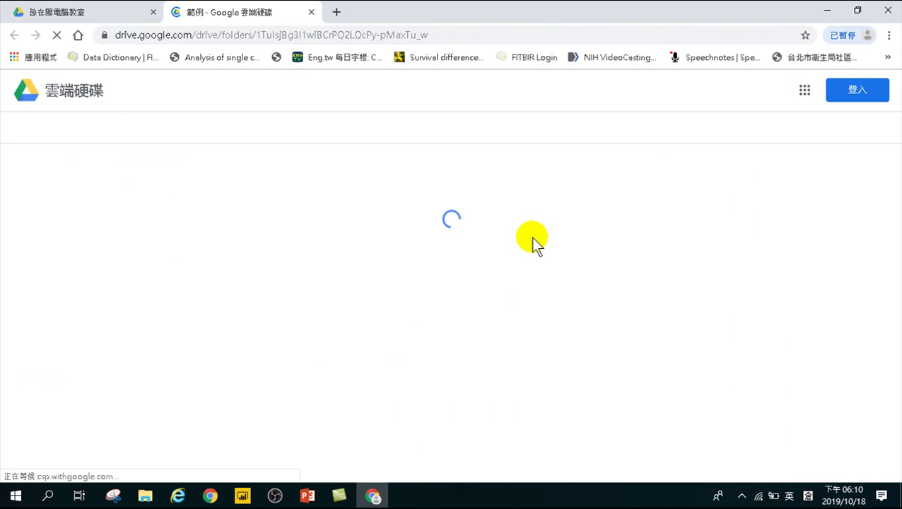
mouse_move(128, 203)
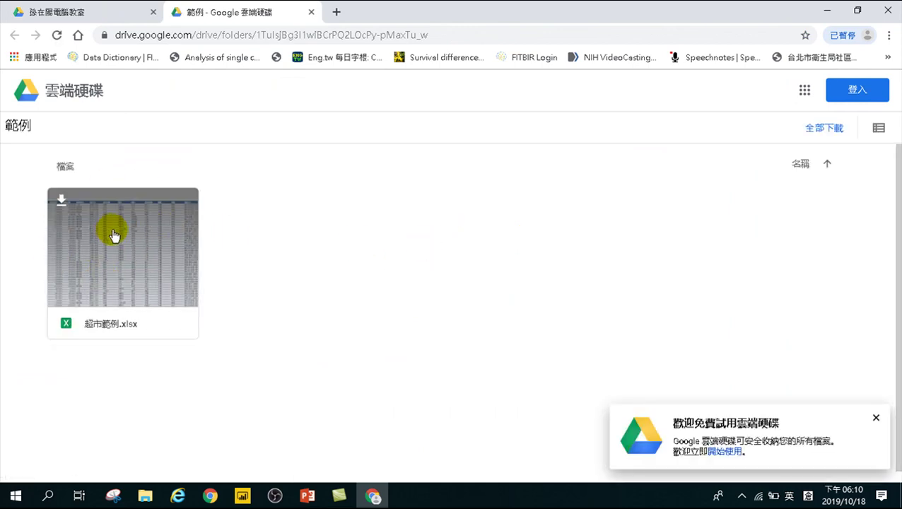
click(61, 200)
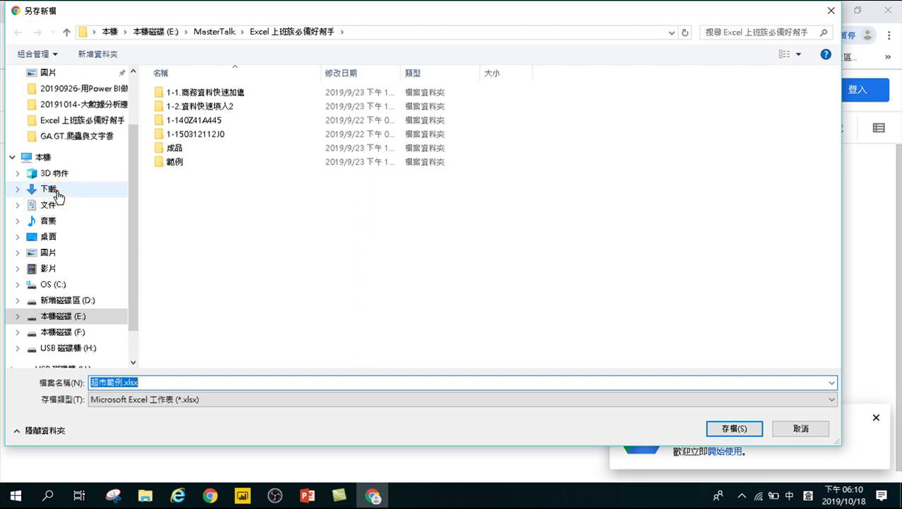
click(50, 189)
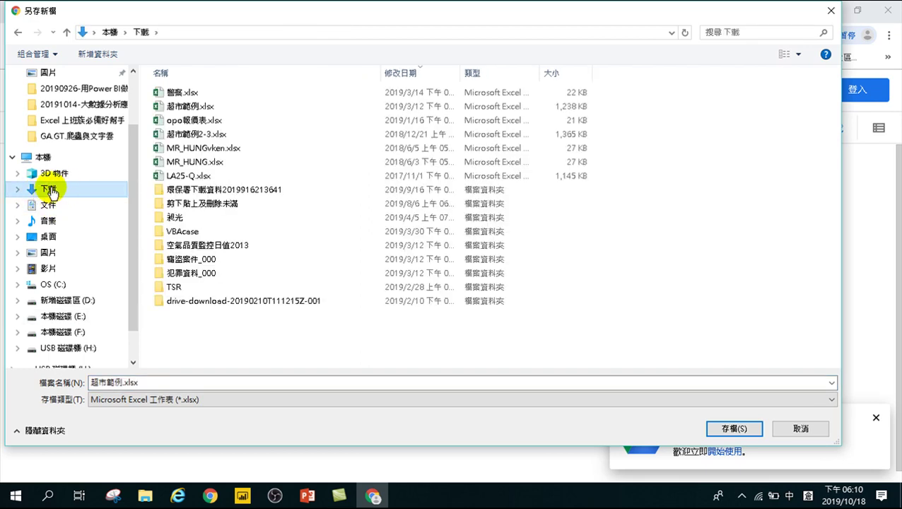
click(732, 428)
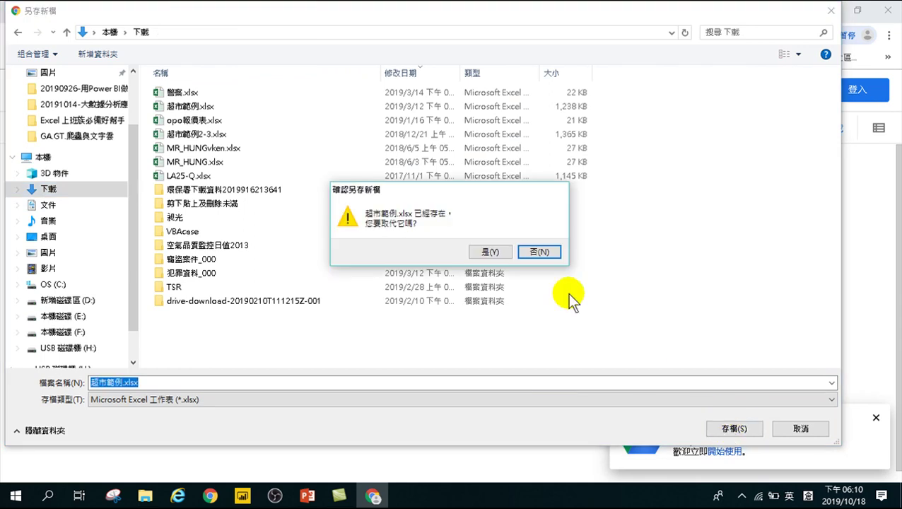
click(487, 252)
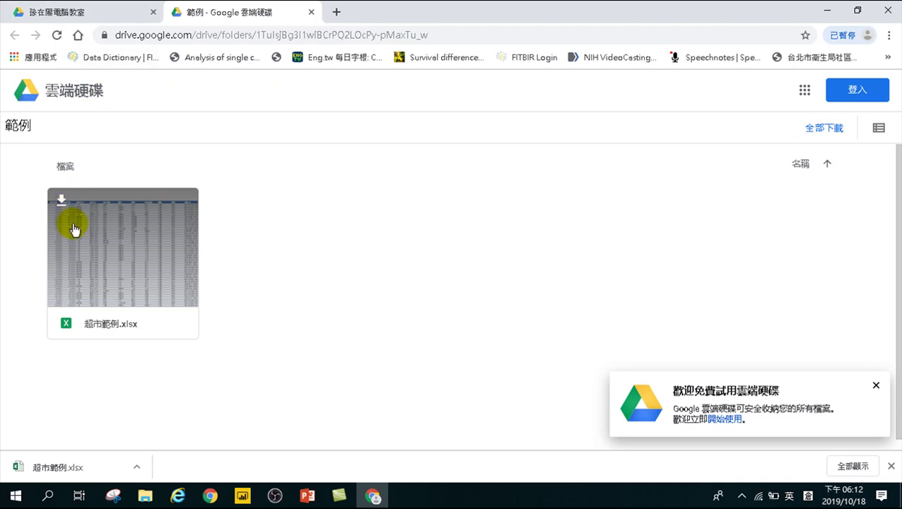
Return to the course list and look through its courses, teaching videos, handouts and example files down to the 2018 entries
click(97, 14)
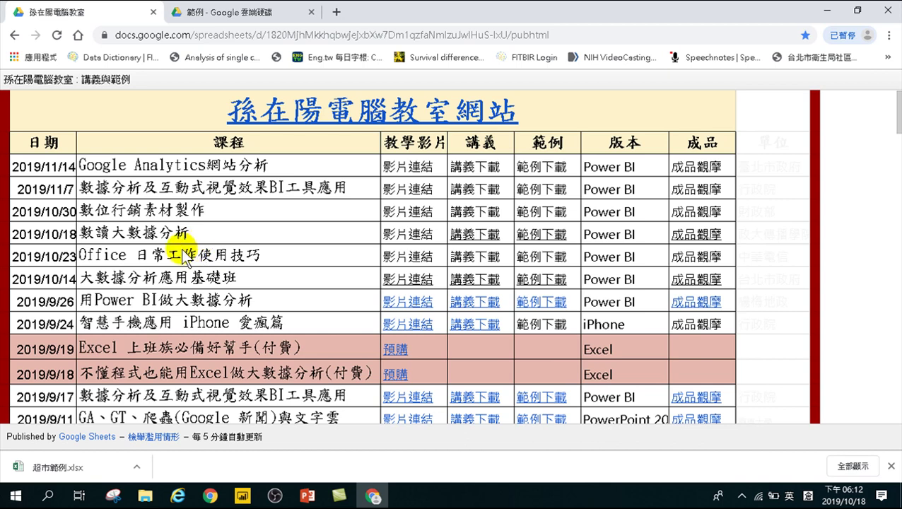
scroll(181, 268, down, 2)
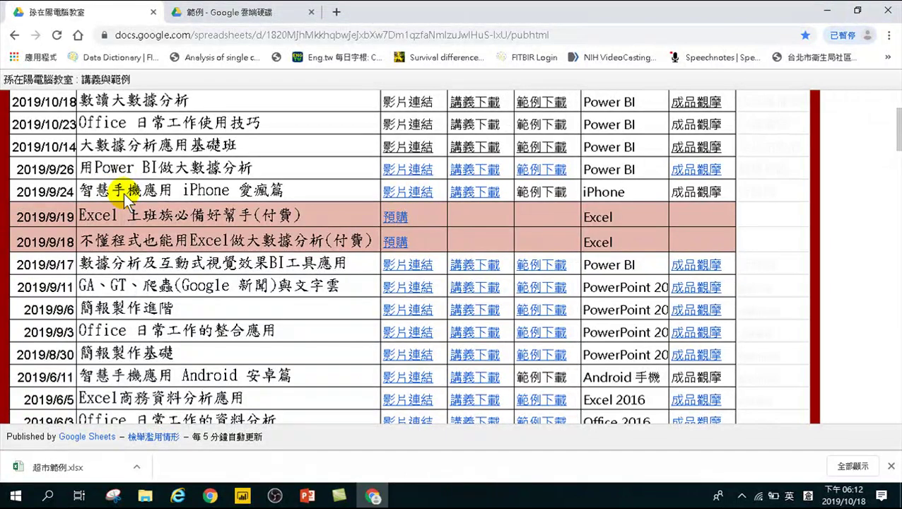
scroll(149, 203, down, 1)
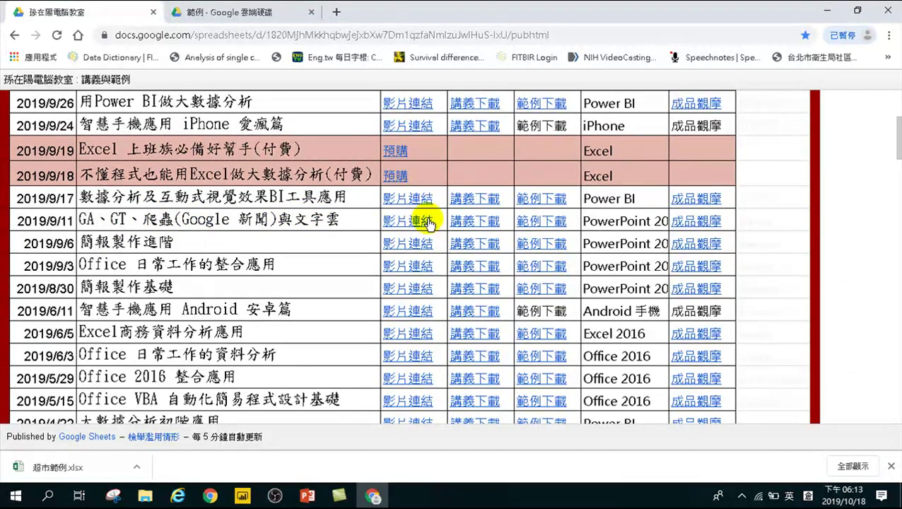
scroll(265, 232, down, 2)
scroll(265, 232, down, 2)
scroll(246, 238, down, 2)
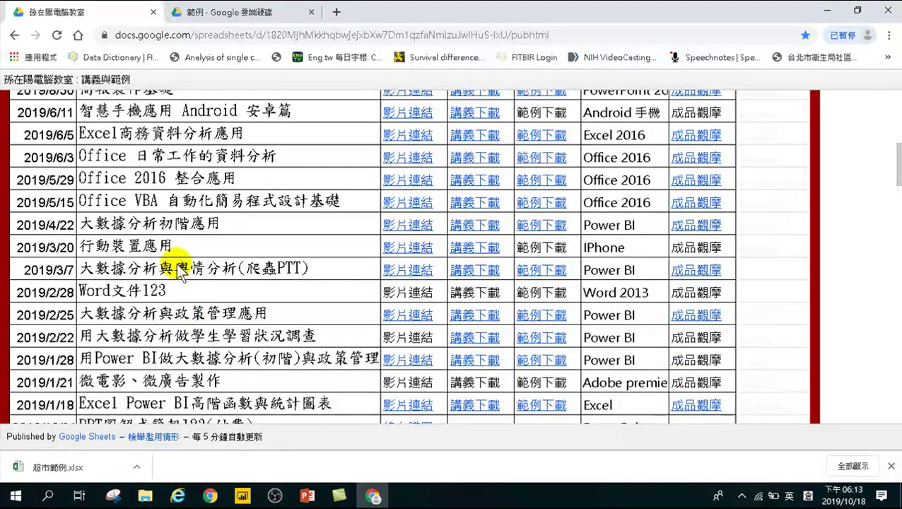
scroll(176, 275, down, 5)
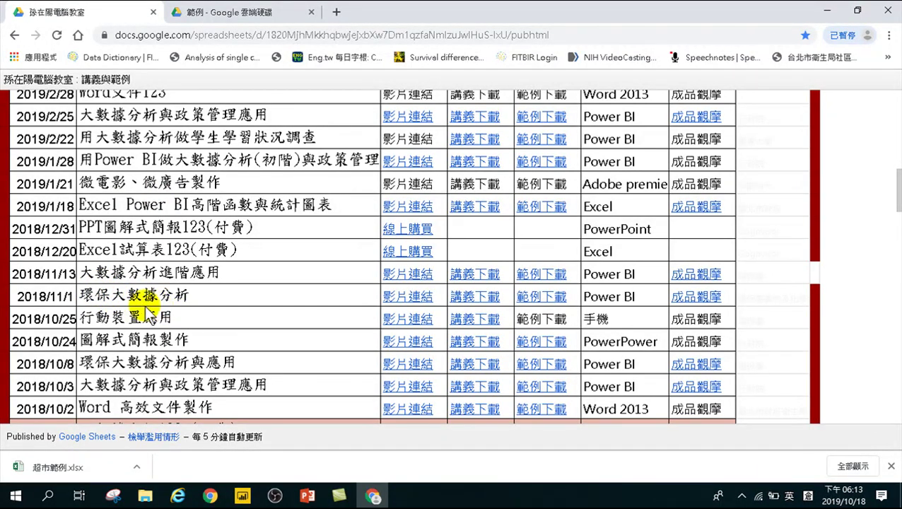
scroll(145, 311, down, 1)
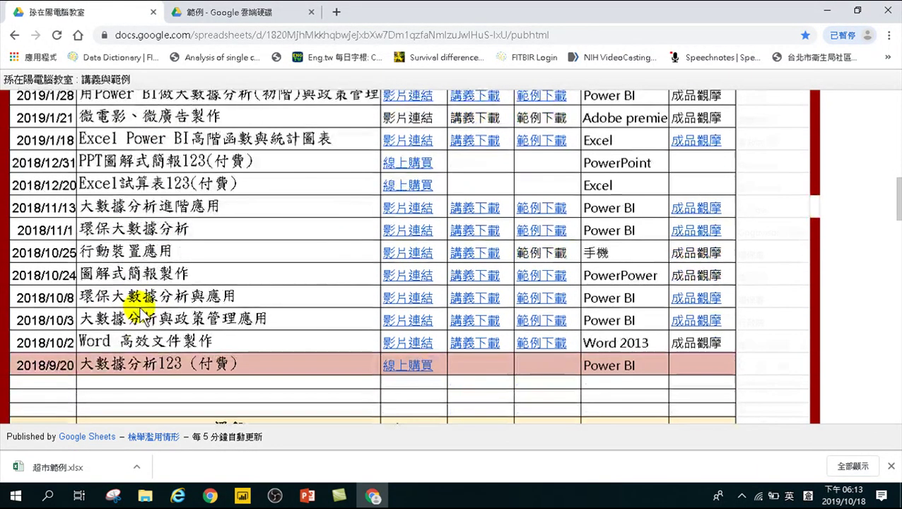
scroll(150, 298, up, 10)
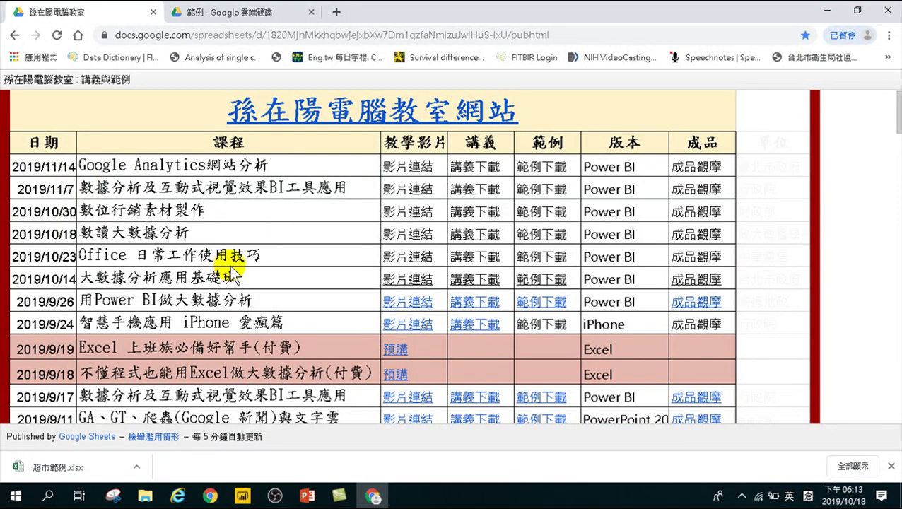
Switch to File Explorer and locate the downloaded 超市範例.xlsx in the 下載 folder
click(827, 11)
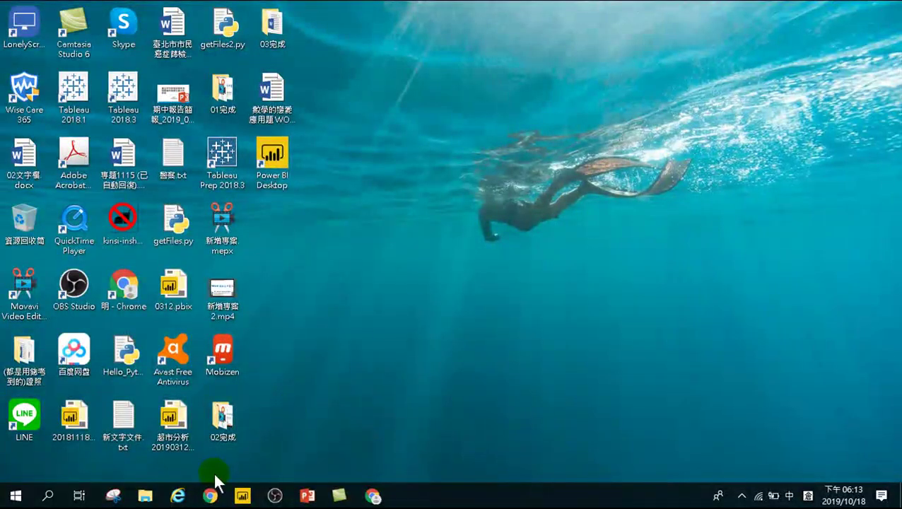
click(147, 496)
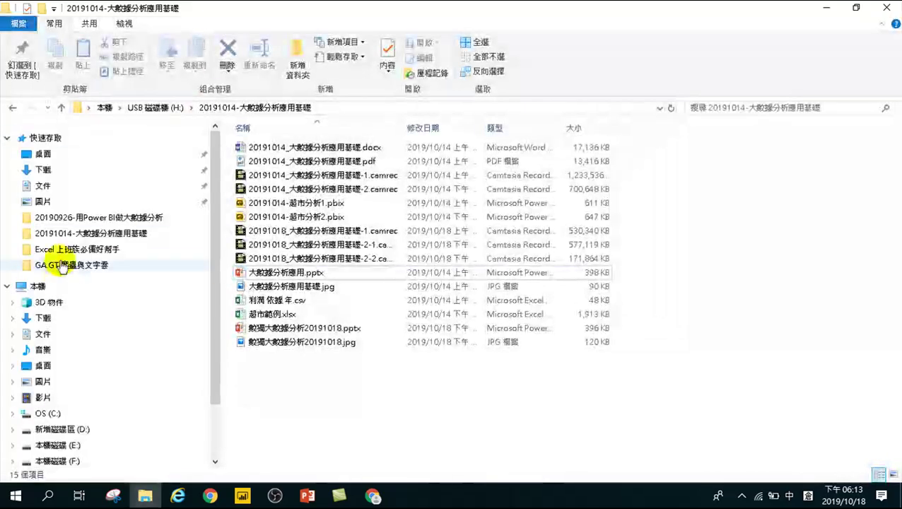
click(44, 170)
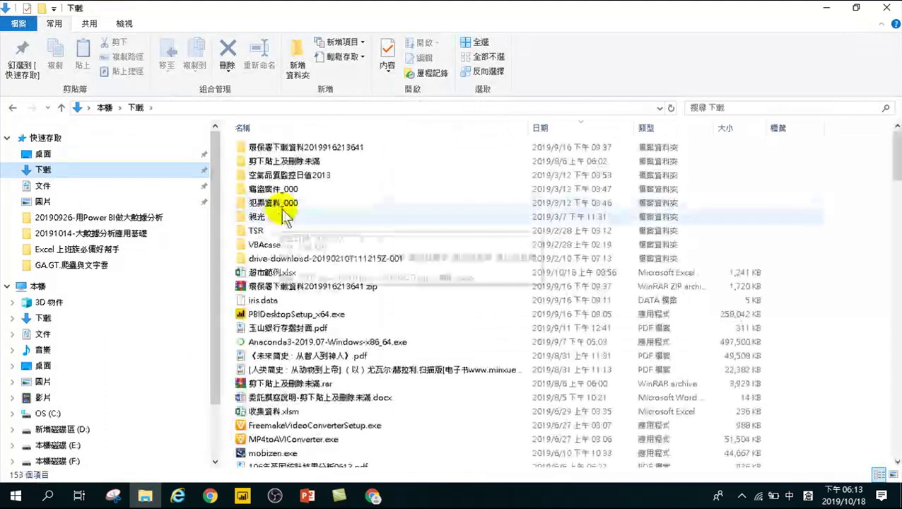
scroll(262, 276, down, 1)
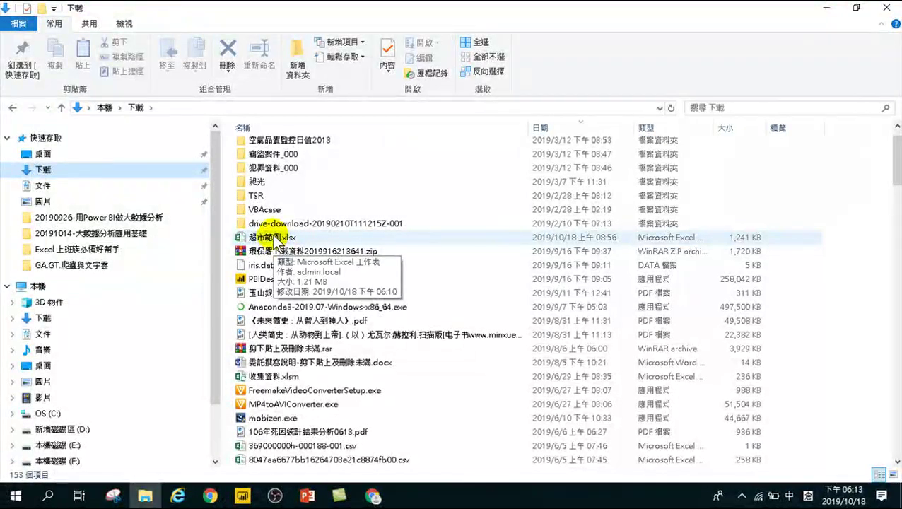
click(275, 240)
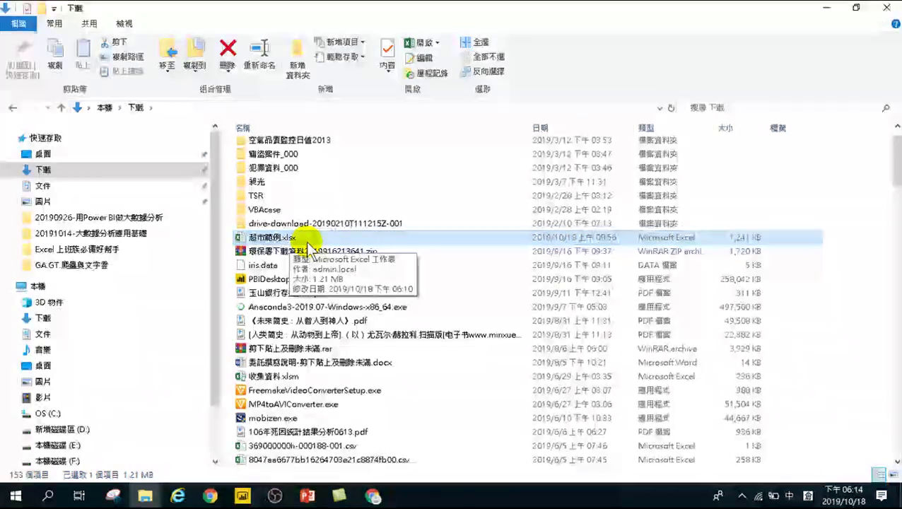
Minimize File Explorer and launch Power BI Desktop from the desktop
click(826, 9)
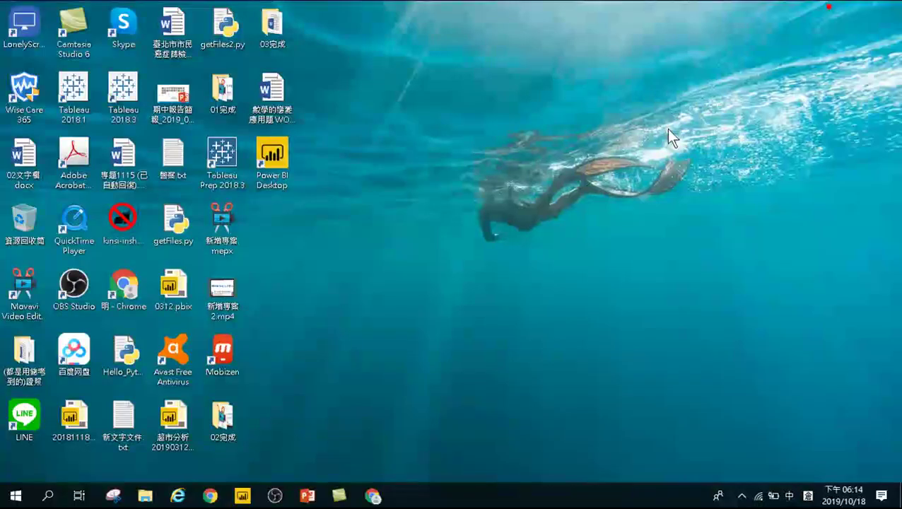
double_click(272, 154)
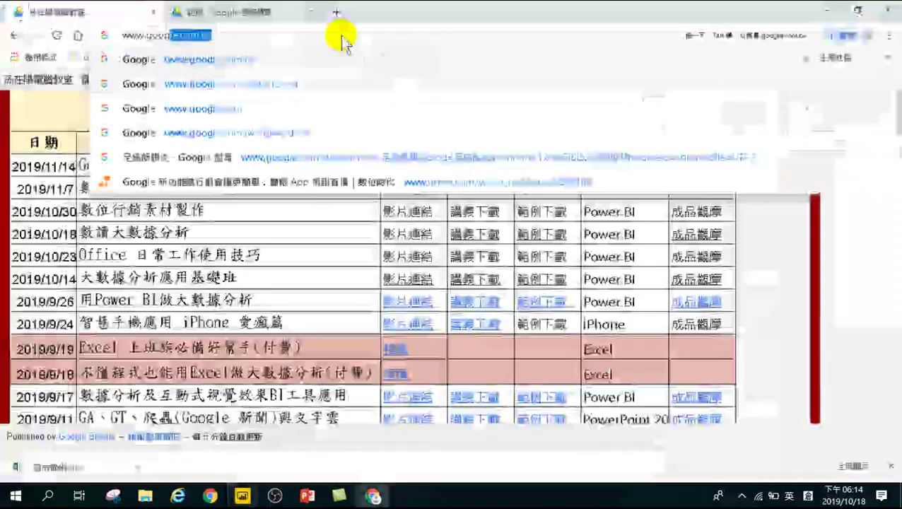
Switch to Chrome, search Google for "power bi" and view the official Microsoft Power BI site
key(Return)
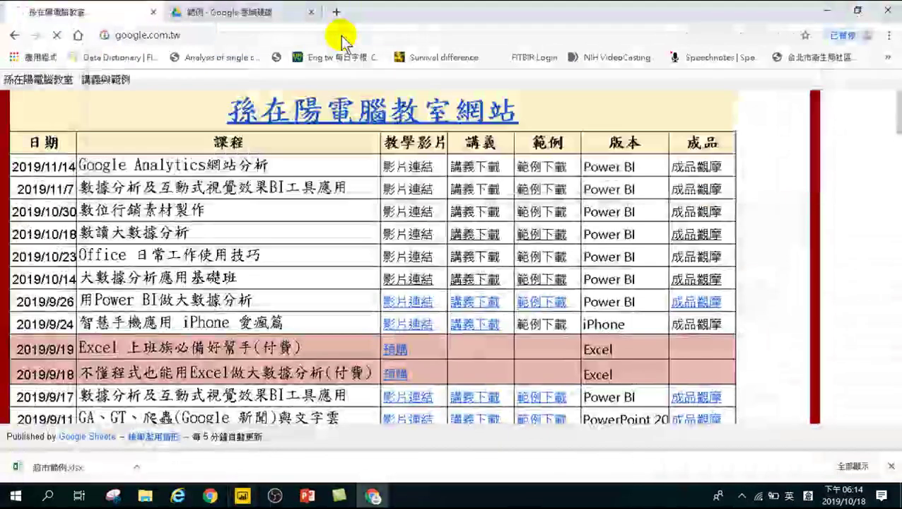
text(power bi)
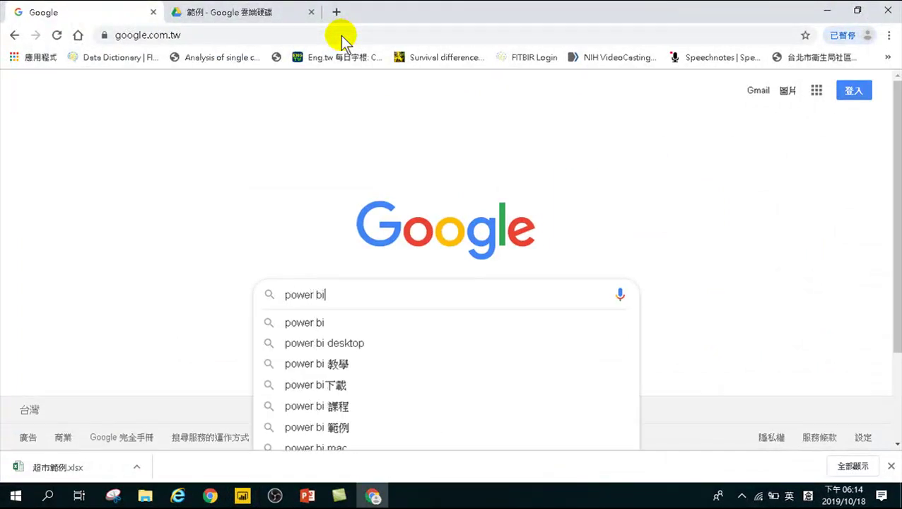
key(Return)
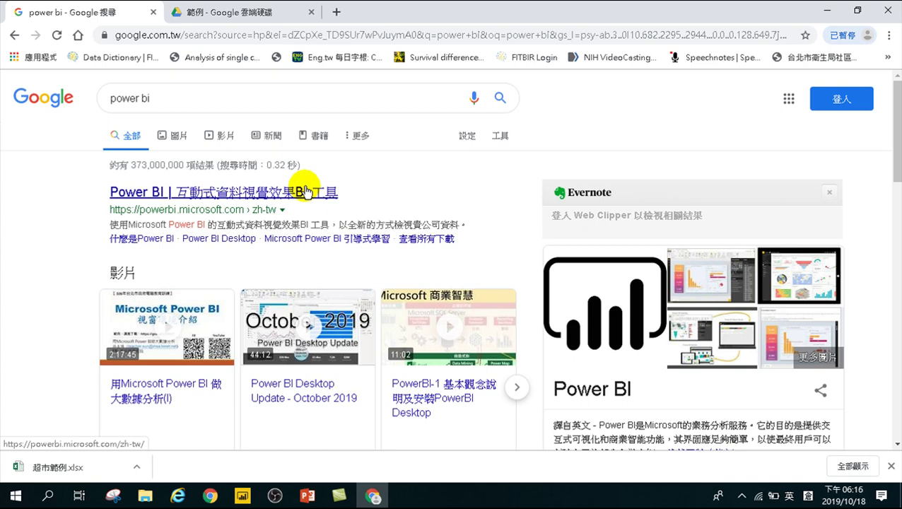
click(212, 193)
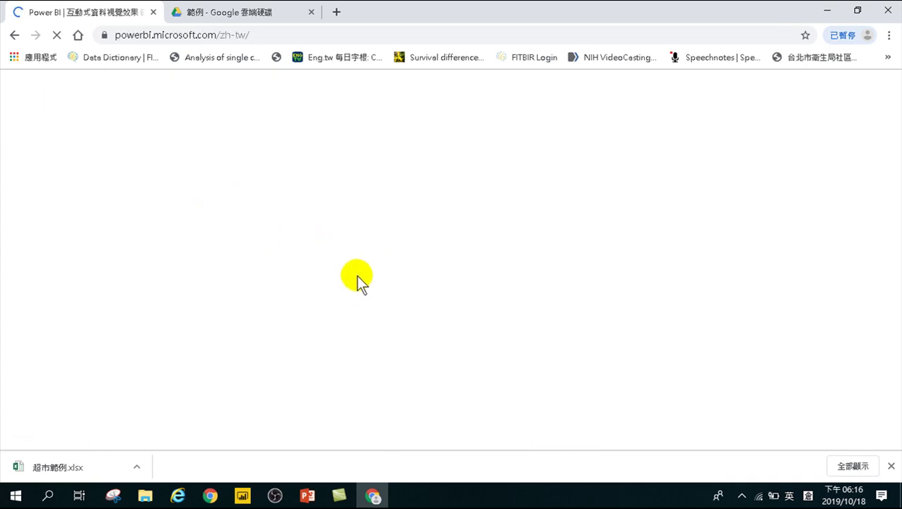
scroll(375, 279, down, 2)
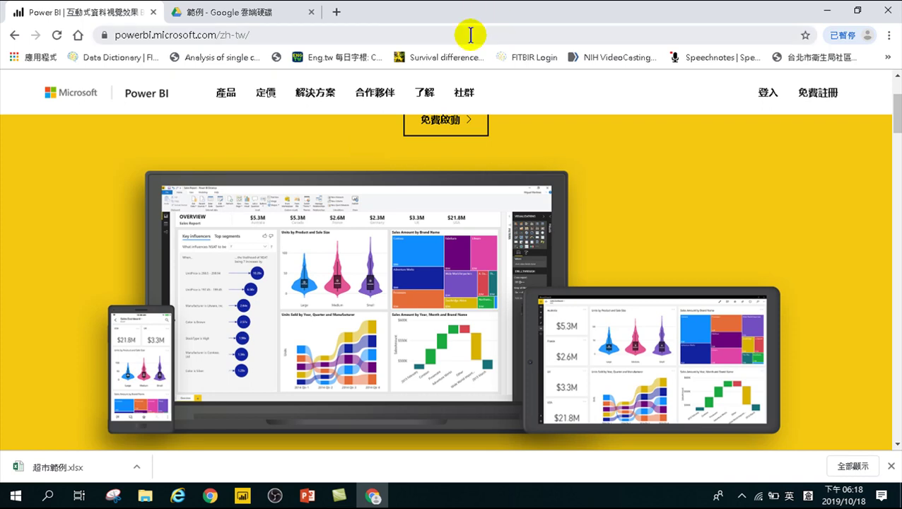
Search the web for "power bi 下載" and open Microsoft's Power BI downloads page
click(316, 37)
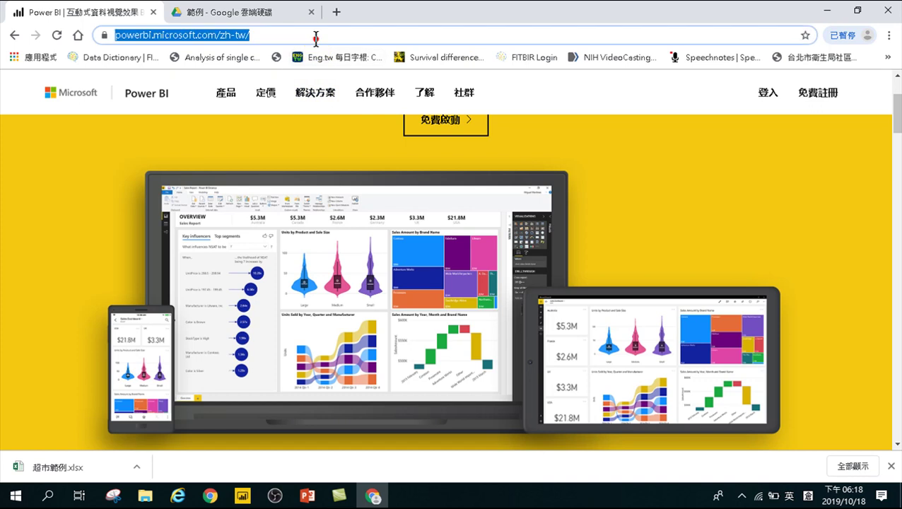
text(power b)
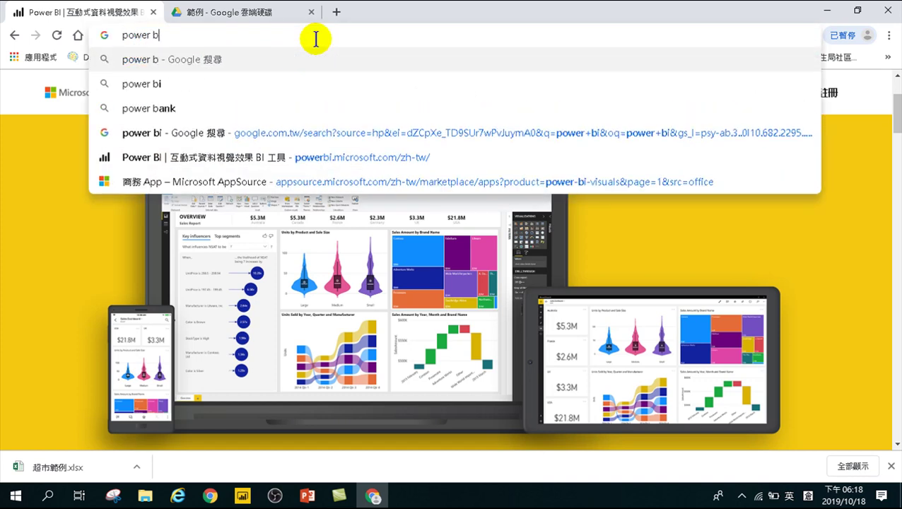
text(i my)
key(BackSpace)
key(BackSpace)
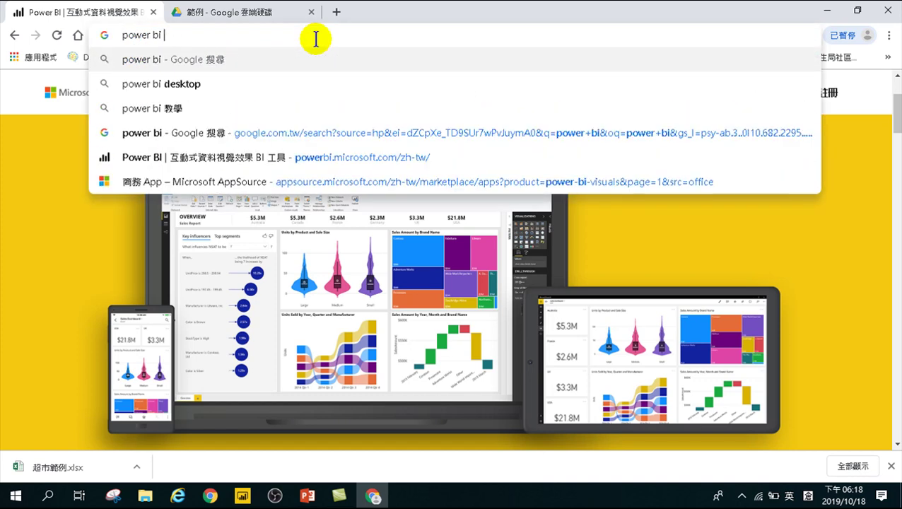
text(下庫)
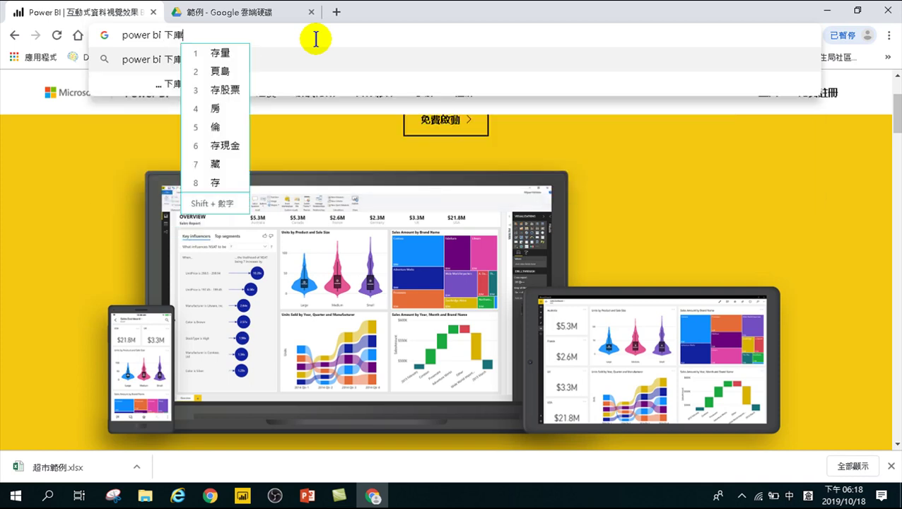
key(BackSpace)
text(載)
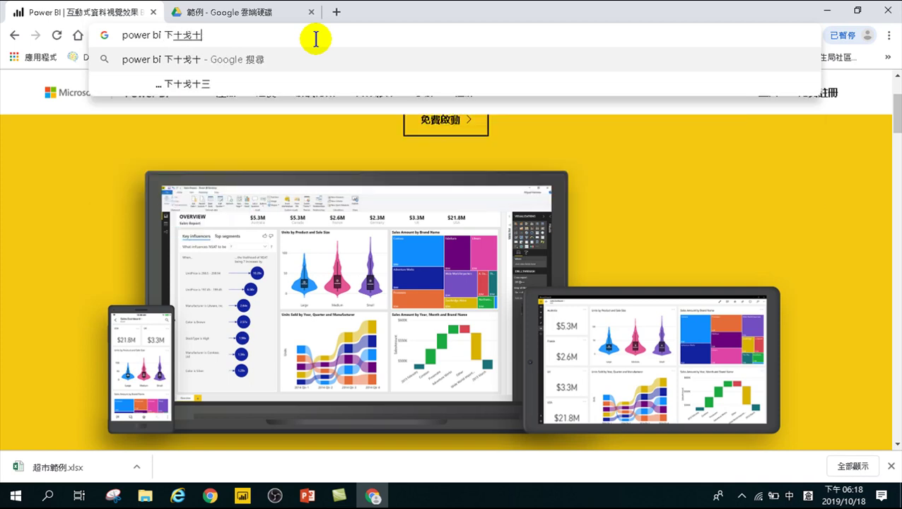
key(Return)
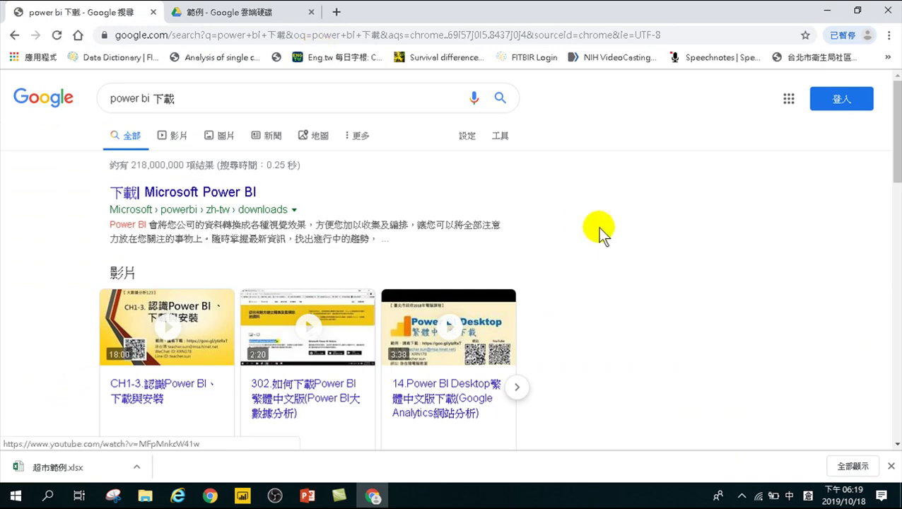
click(173, 193)
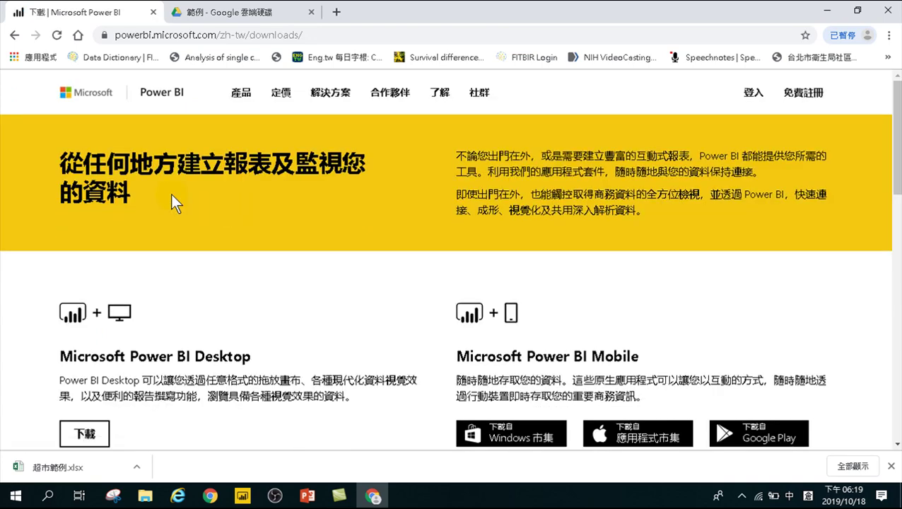
Switch to Power BI Desktop, show its 關於 information and highlight the release date of the installed version
click(242, 497)
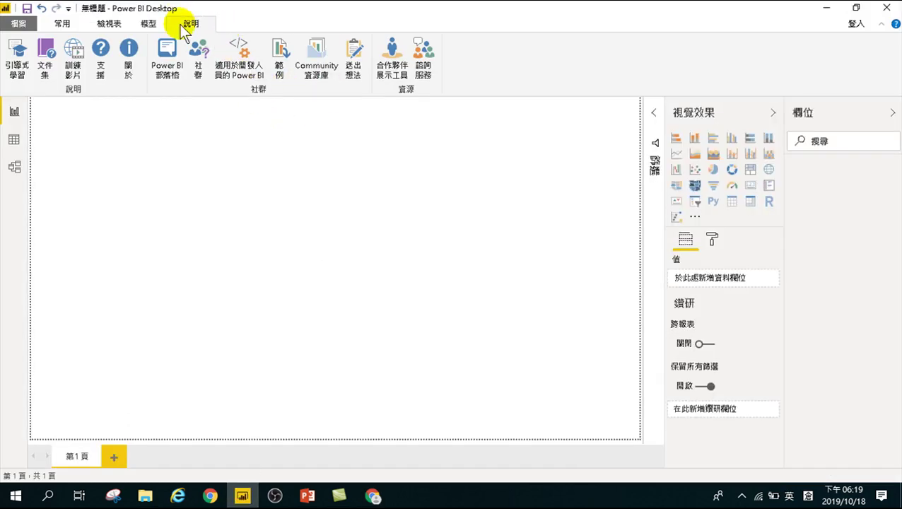
click(129, 49)
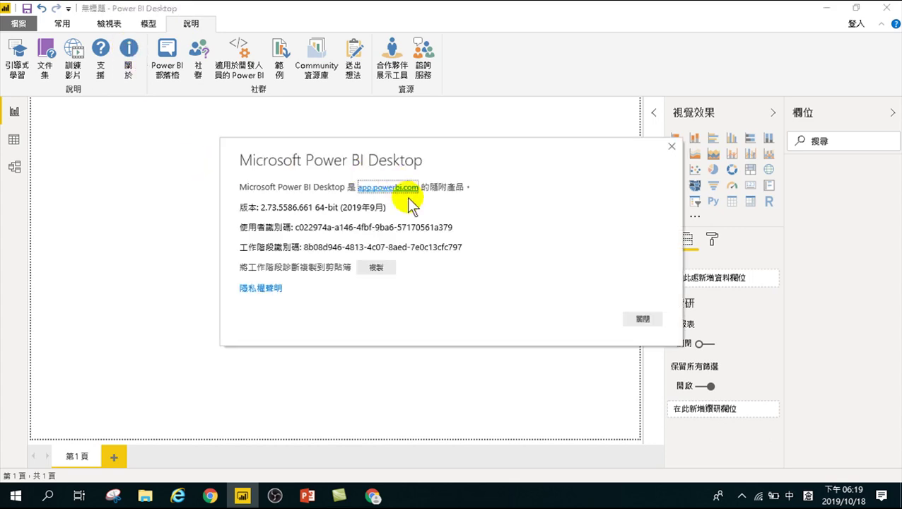
drag(341, 207, 382, 210)
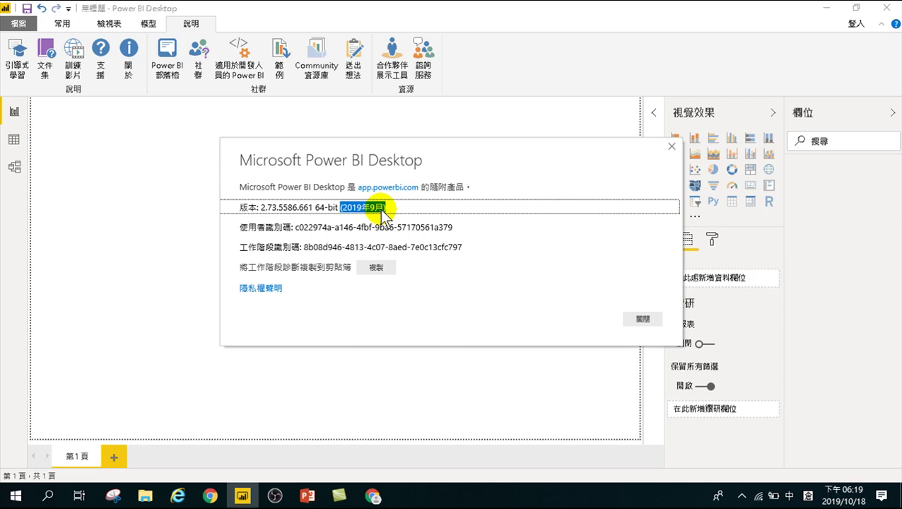
Close the version information, return to the Power BI downloads page, choose the Microsoft Power BI Desktop download and close the browser
click(672, 145)
click(825, 8)
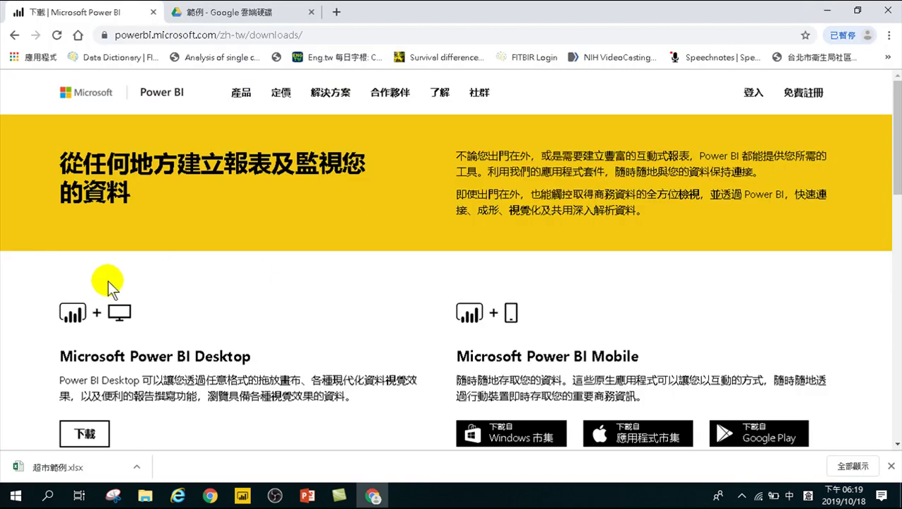
scroll(113, 390, down, 2)
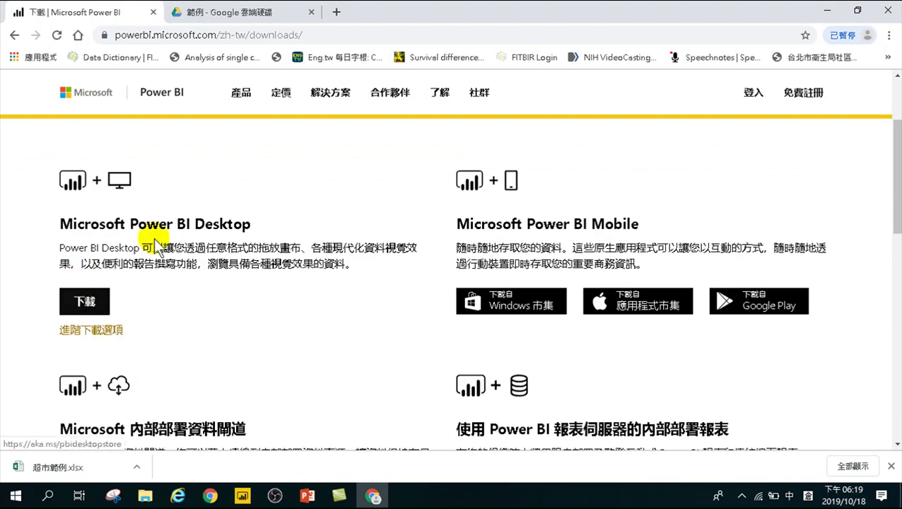
scroll(91, 297, up, 1)
scroll(174, 132, up, 1)
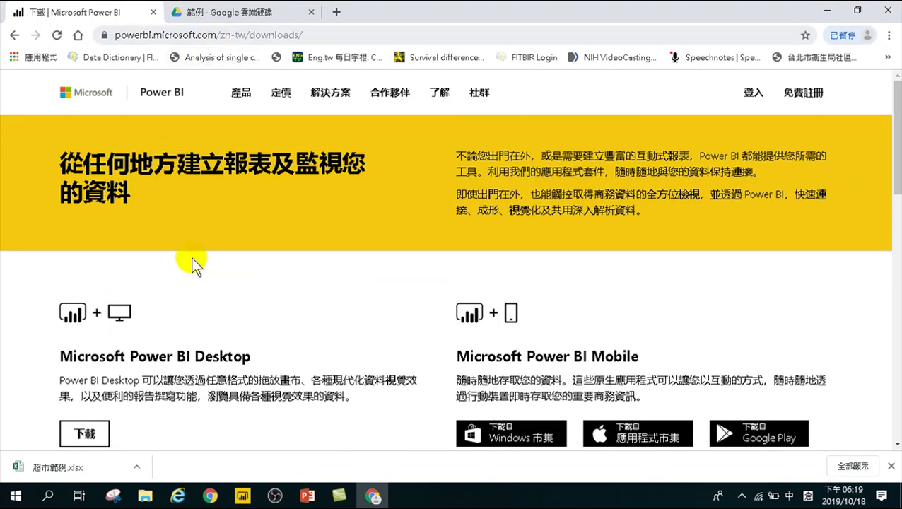
scroll(207, 316, down, 2)
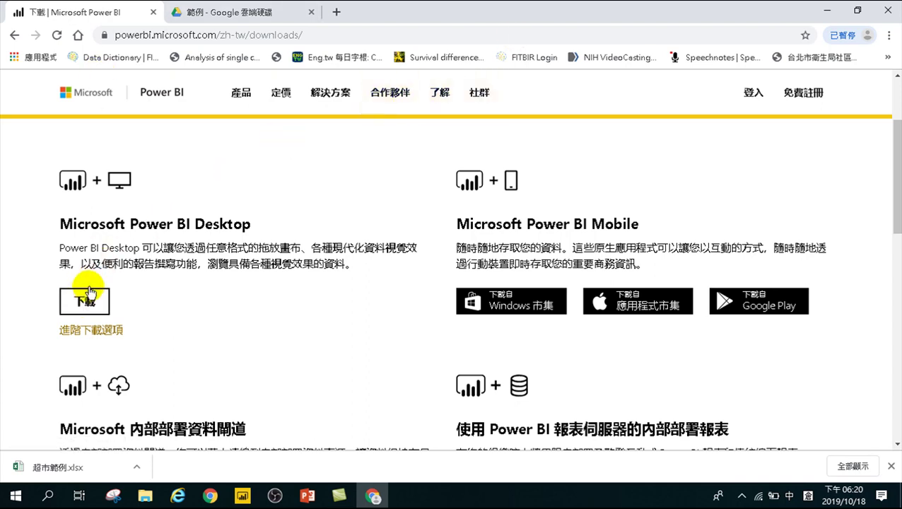
click(101, 305)
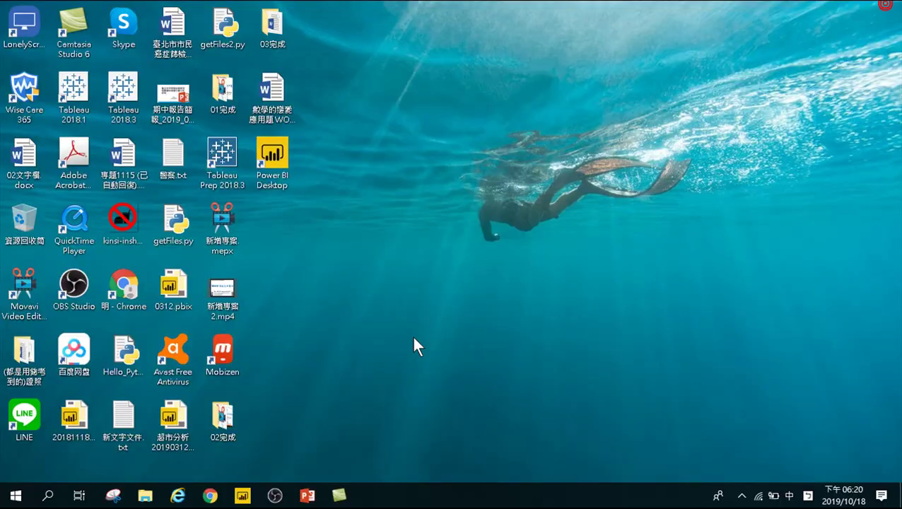
click(888, 10)
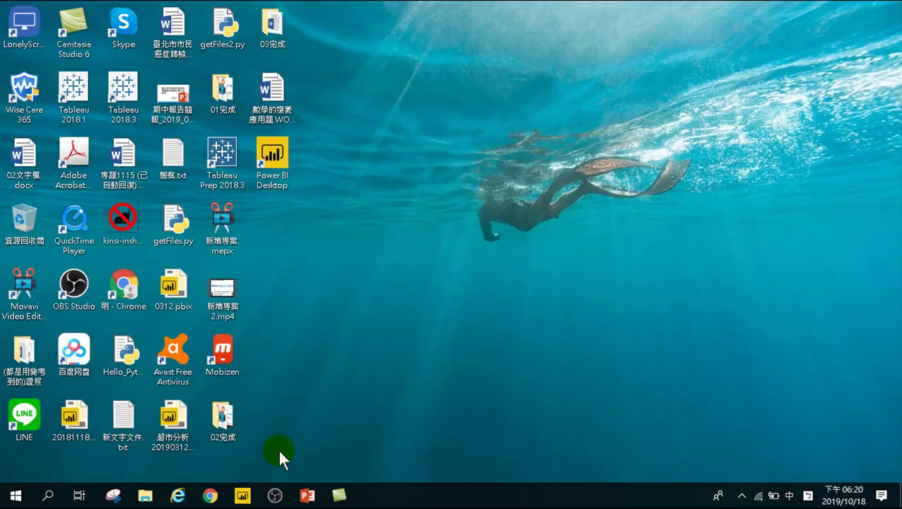
Close the running Power BI Desktop window and relaunch Power BI Desktop from the desktop
click(249, 498)
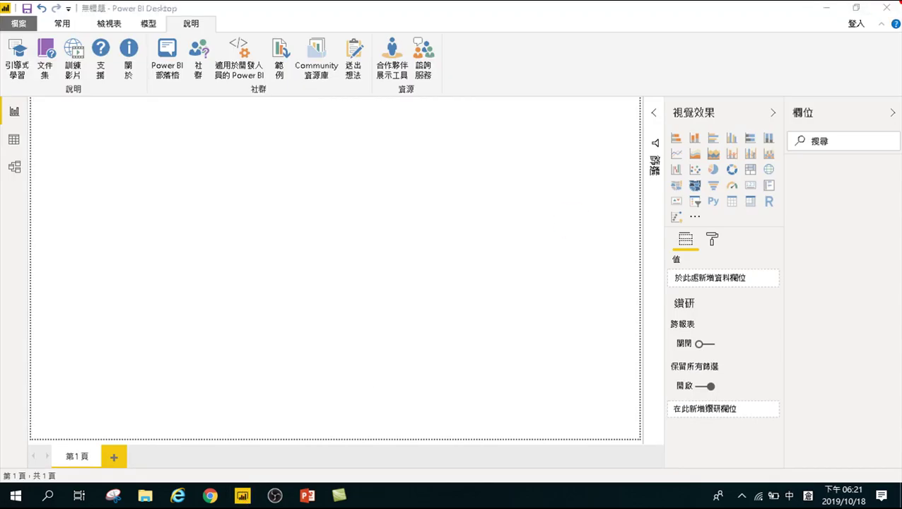
click(889, 12)
click(523, 267)
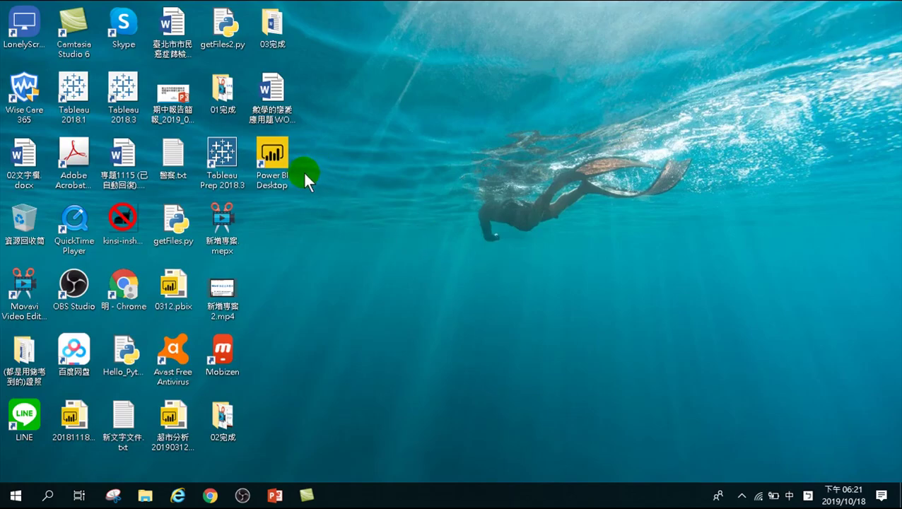
double_click(281, 159)
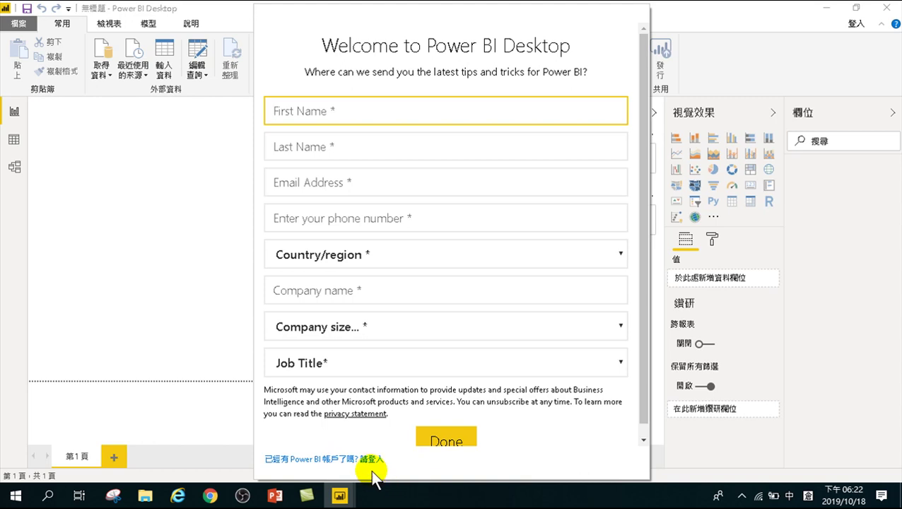
Skip the welcome registration form, dismiss the 登入 prompt and close the start screen to reach a blank report
click(351, 459)
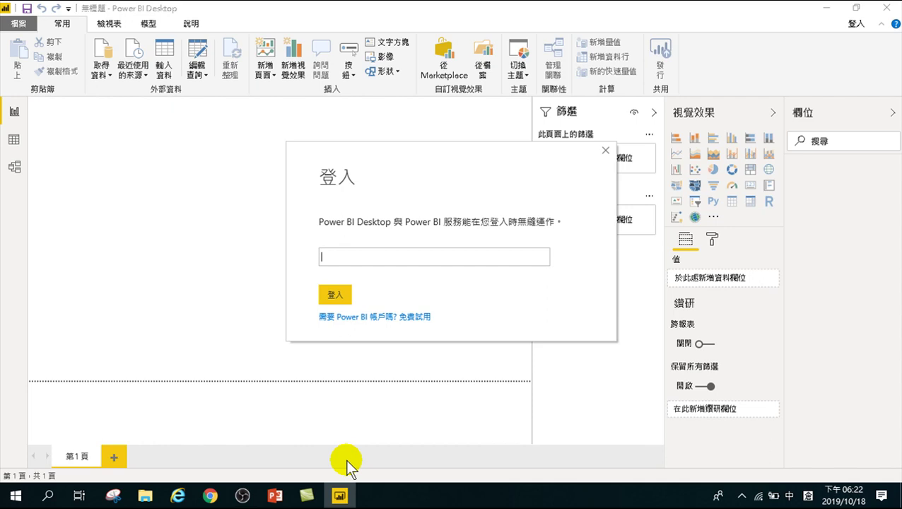
click(605, 150)
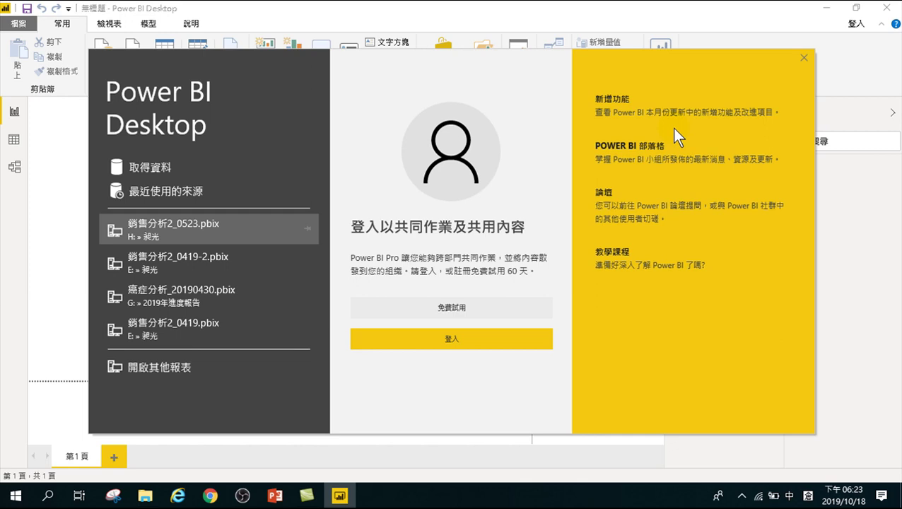
click(803, 58)
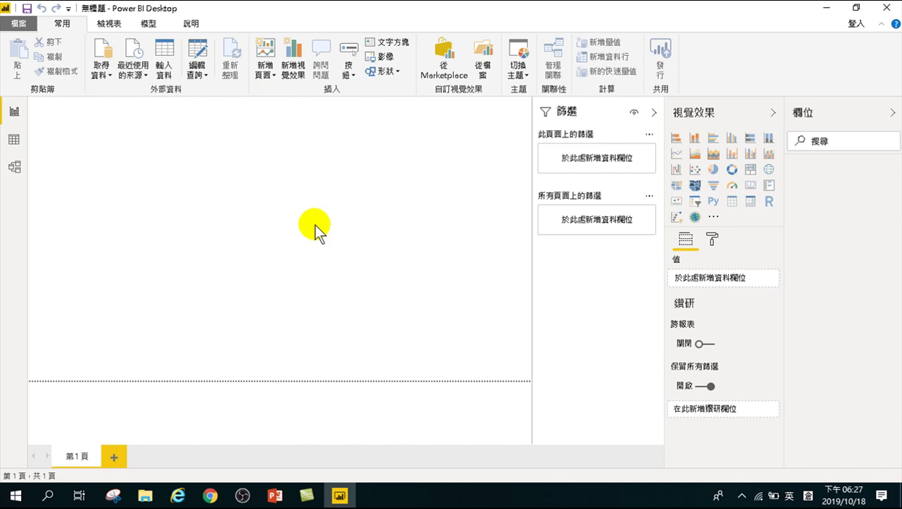
Collapse the 篩選, 視覺效果 and 欄位 panes to enlarge the report canvas
click(654, 113)
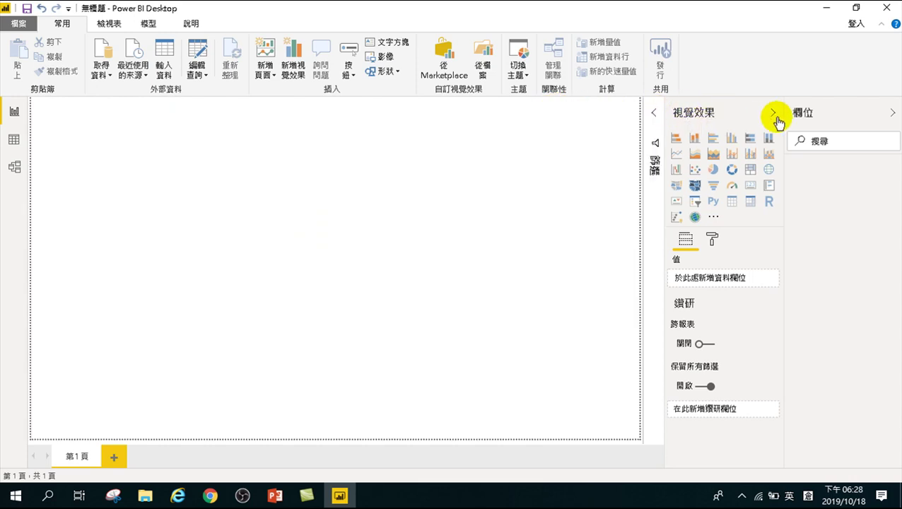
click(773, 115)
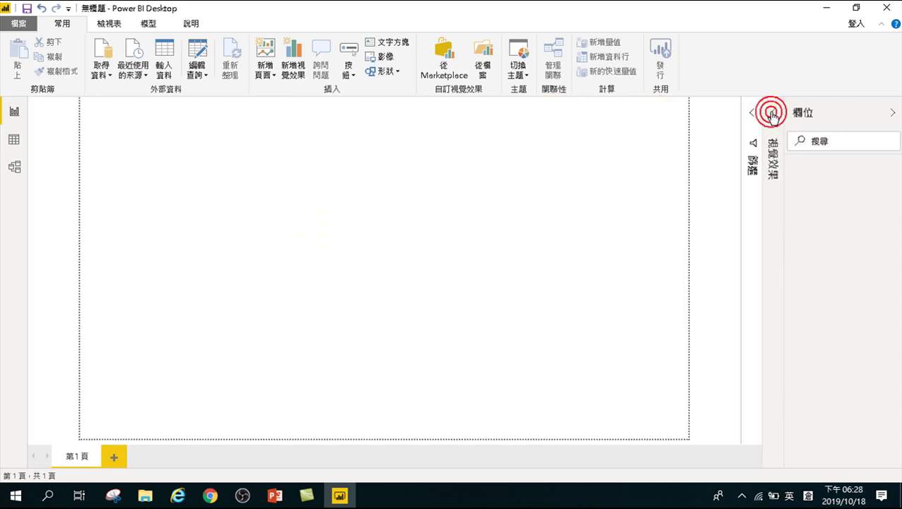
click(892, 113)
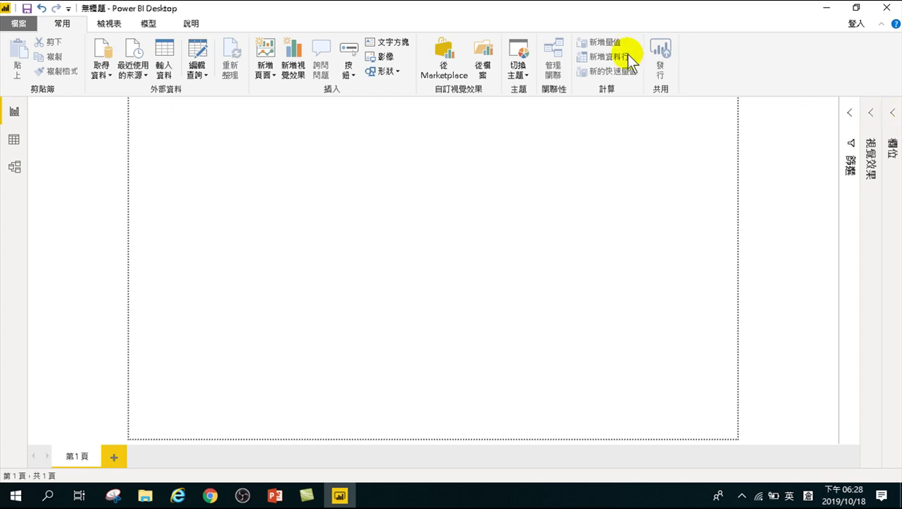
Minimize the ribbon and restore it to full size
right_click(182, 25)
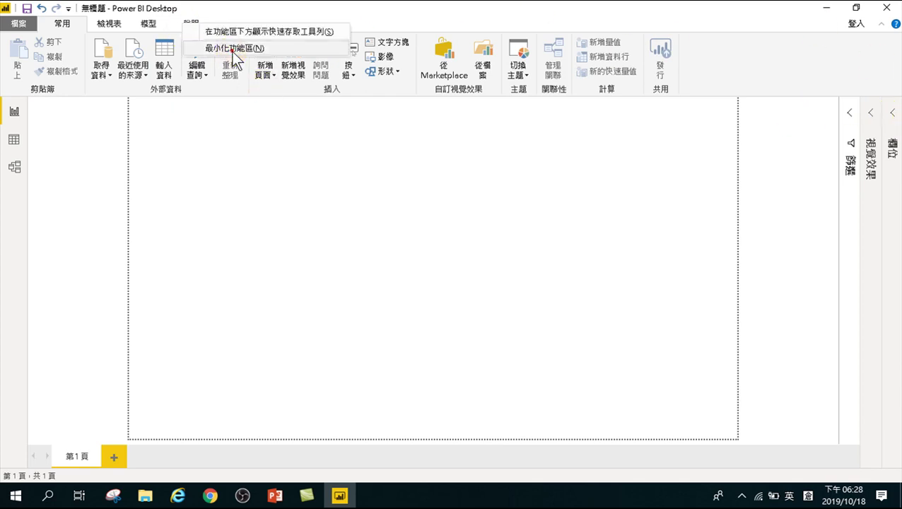
click(233, 49)
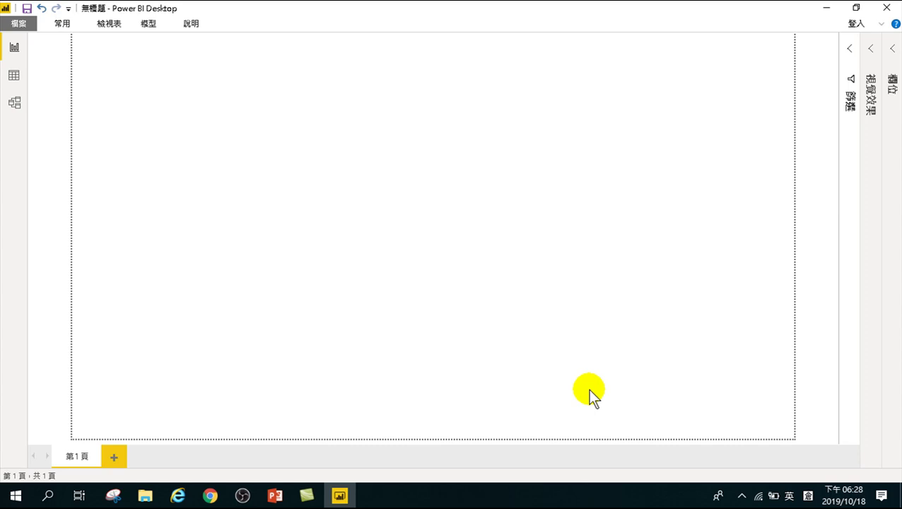
right_click(178, 24)
click(212, 47)
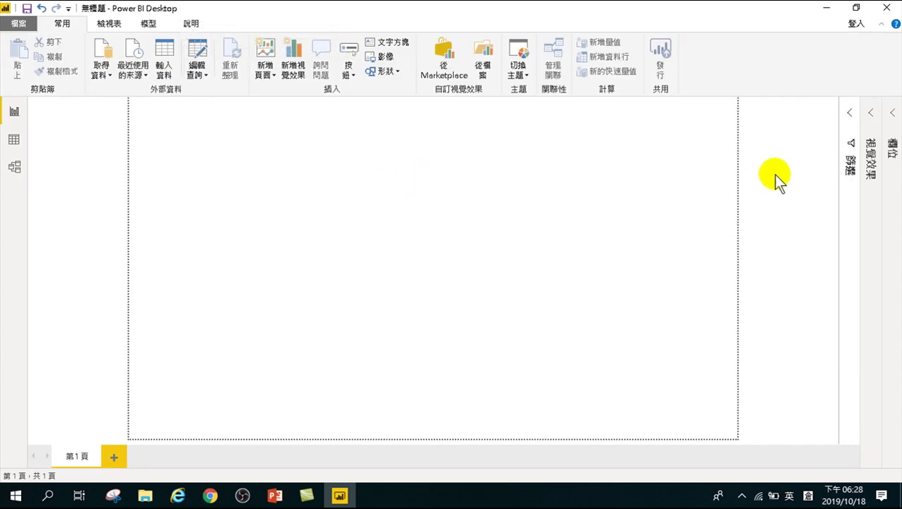
Expand the 篩選, 視覺效果 and 欄位 panes again
click(849, 113)
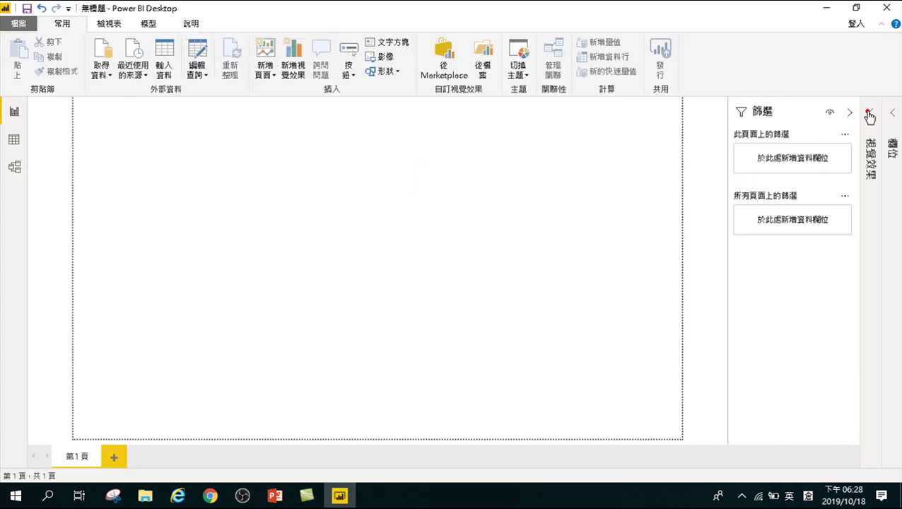
click(869, 115)
click(890, 112)
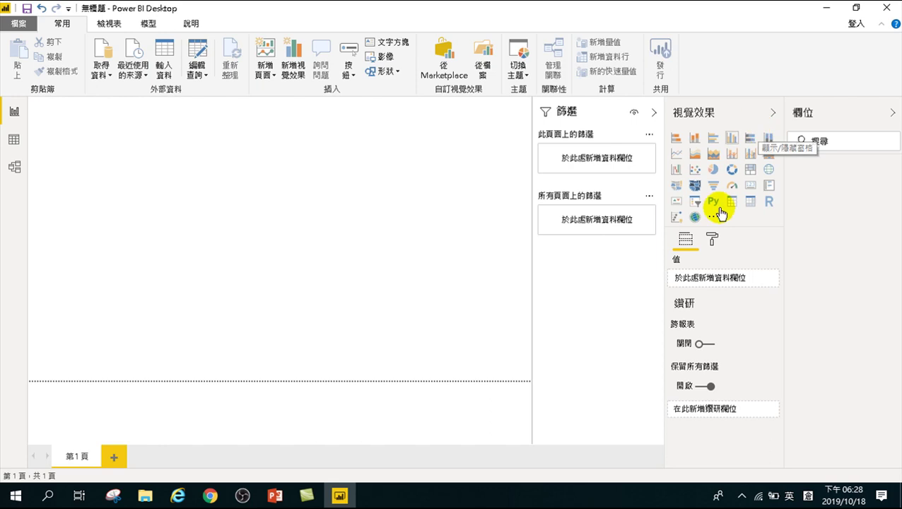
Switch to File Explorer and look through the 下載 folder for the course files
click(149, 499)
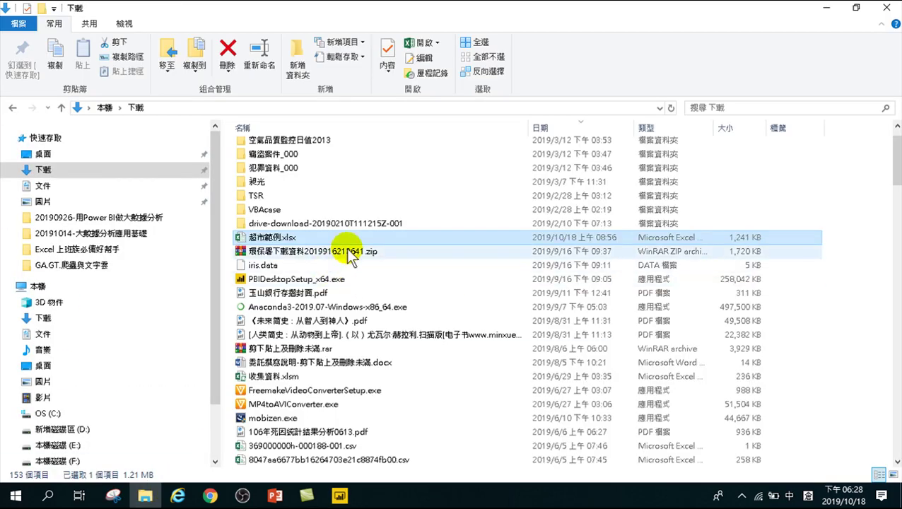
scroll(329, 229, up, 1)
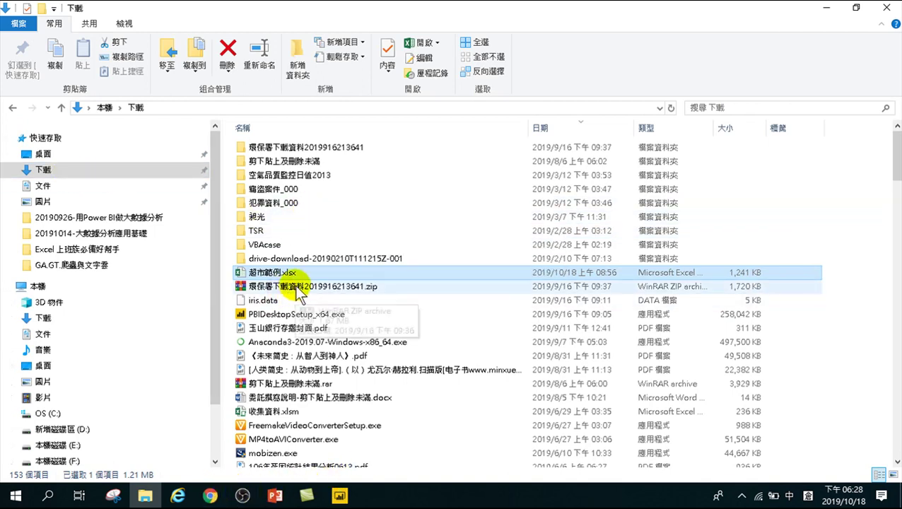
scroll(349, 357, down, 2)
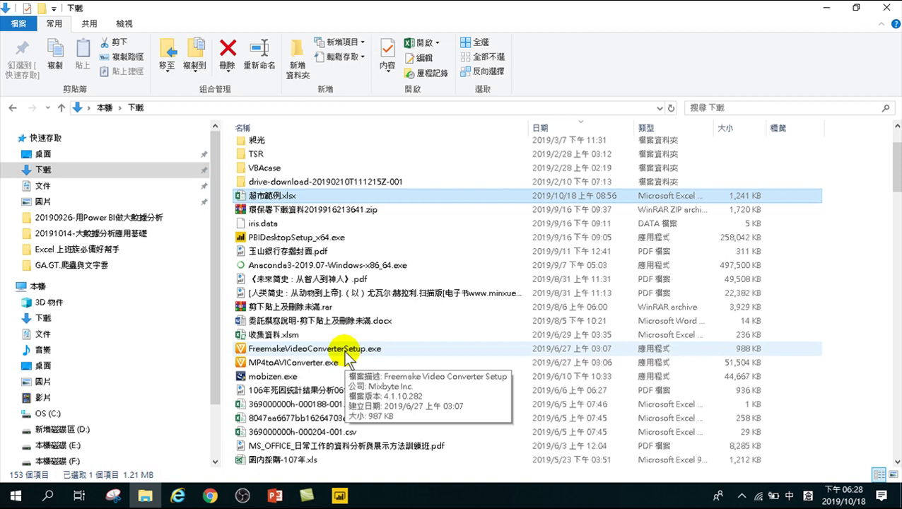
click(275, 495)
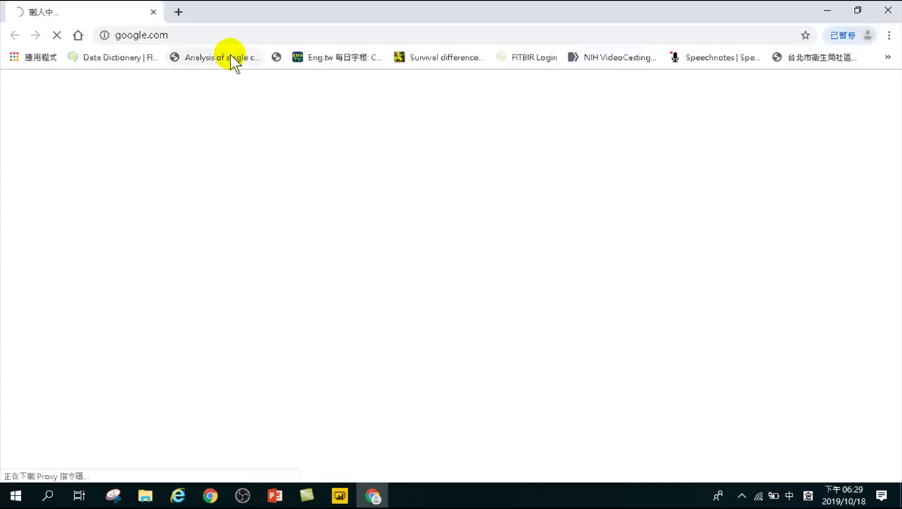
Switch to Chrome and clear the web address of the Google home page
click(217, 33)
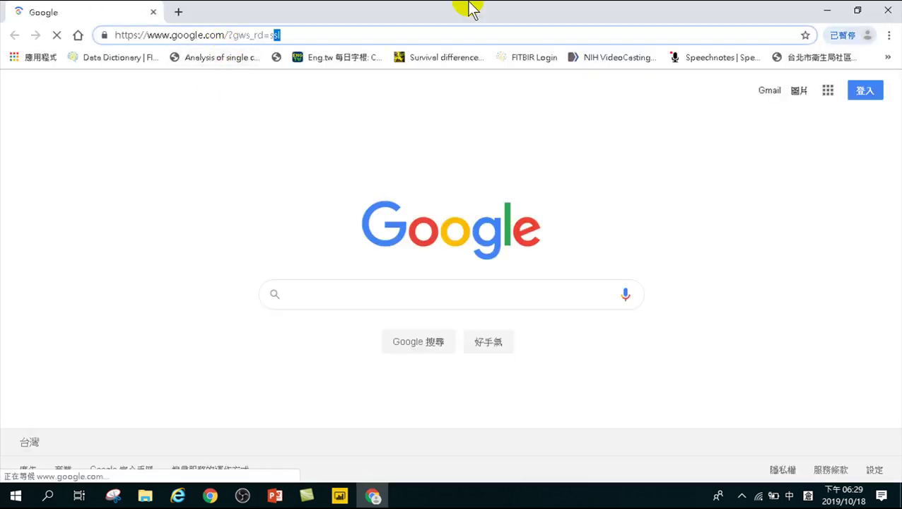
drag(306, 36, 101, 34)
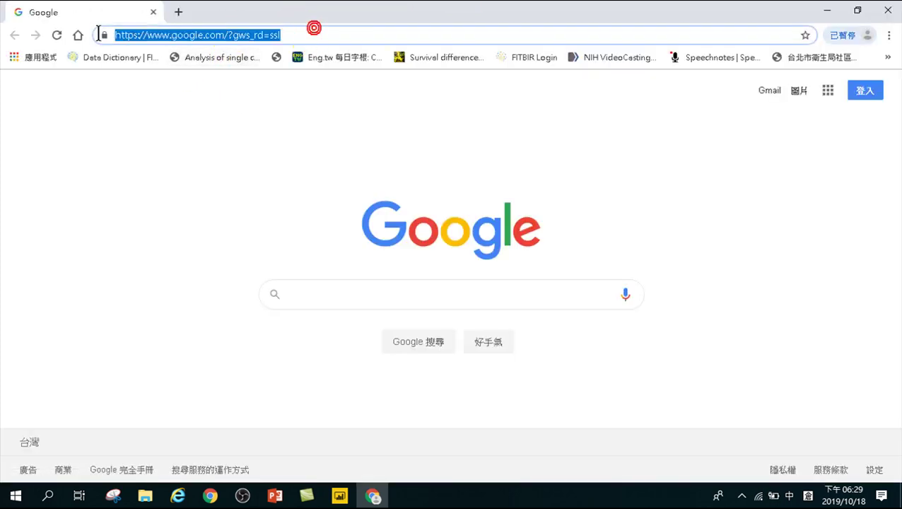
key(BackSpace)
text(竹竹竹)
key(BackSpace)
key(BackSpace)
key(BackSpace)
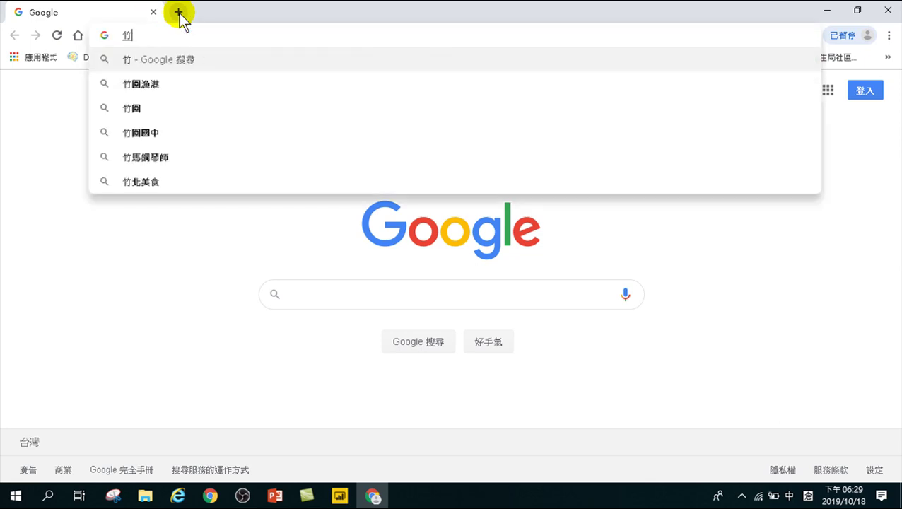
key(shift)
text(https:)
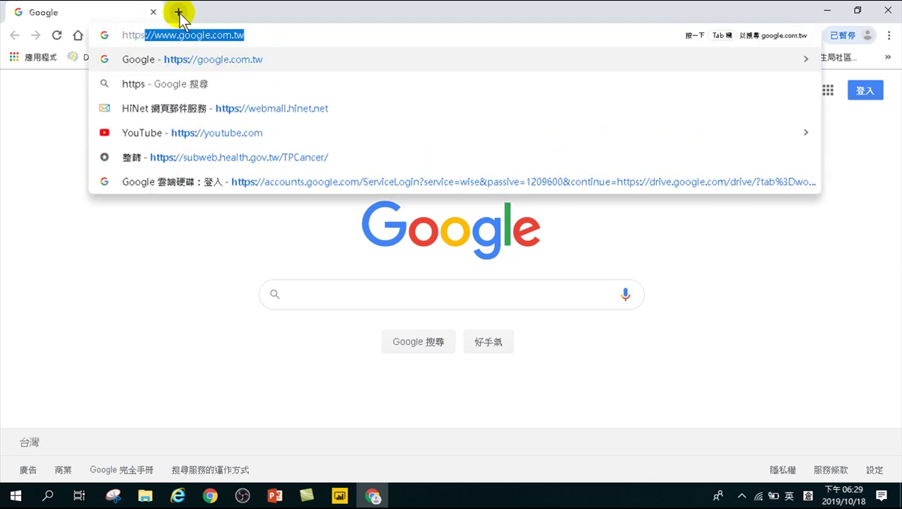
text(//goo)
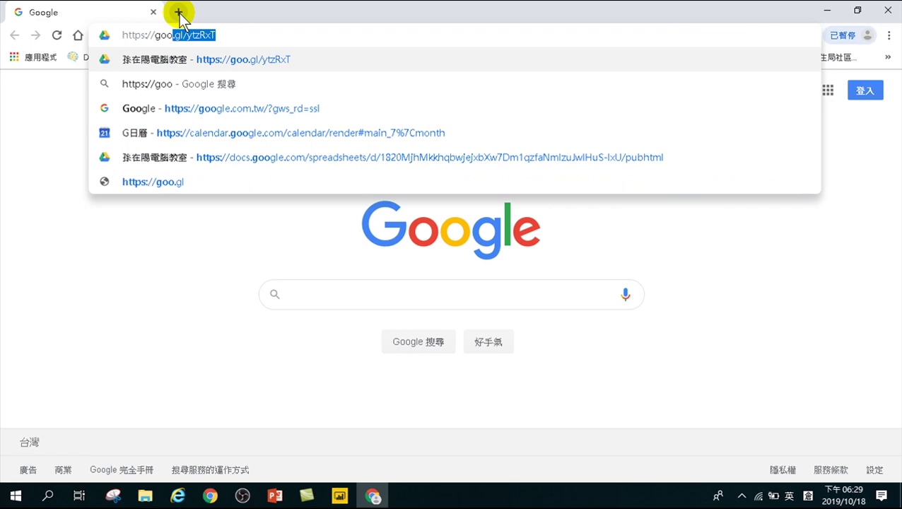
key(Return)
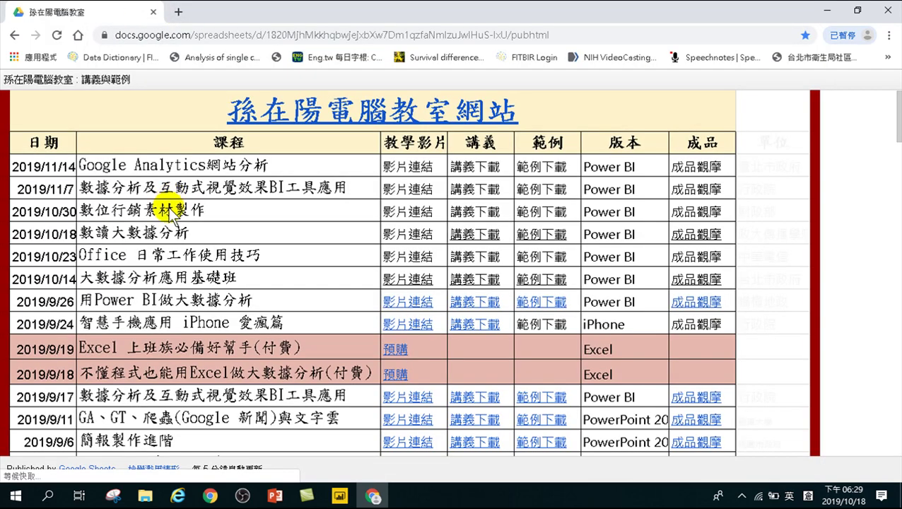
Open the handout folder of the 2019/10/18 course and save its file 數獨大數據分析.pdf in the 下載 folder
click(473, 234)
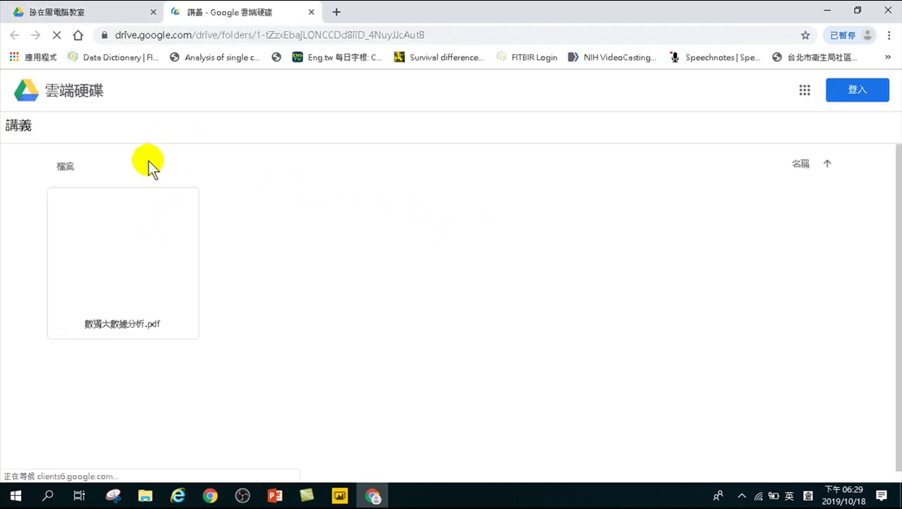
click(62, 201)
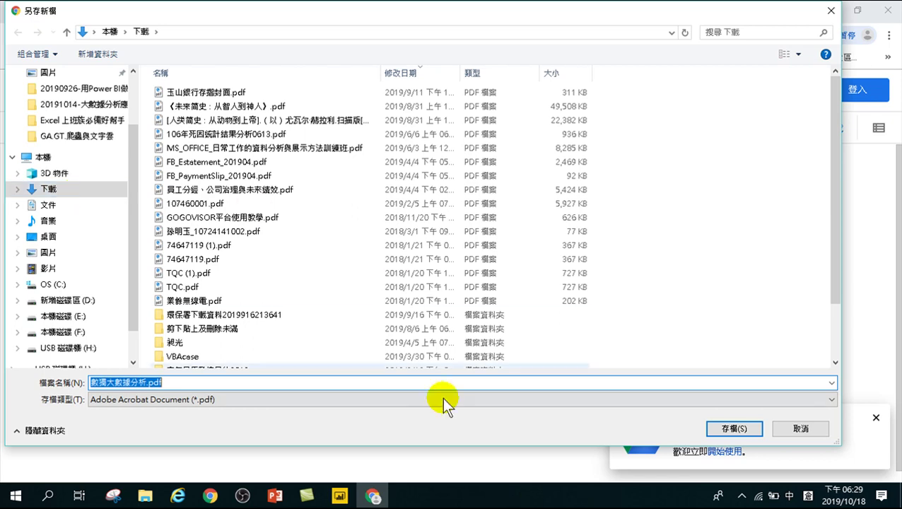
click(734, 428)
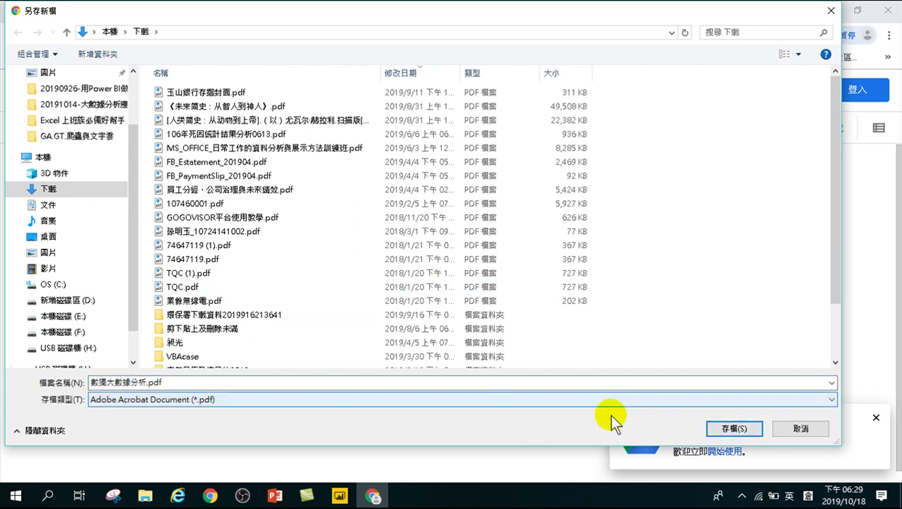
click(732, 429)
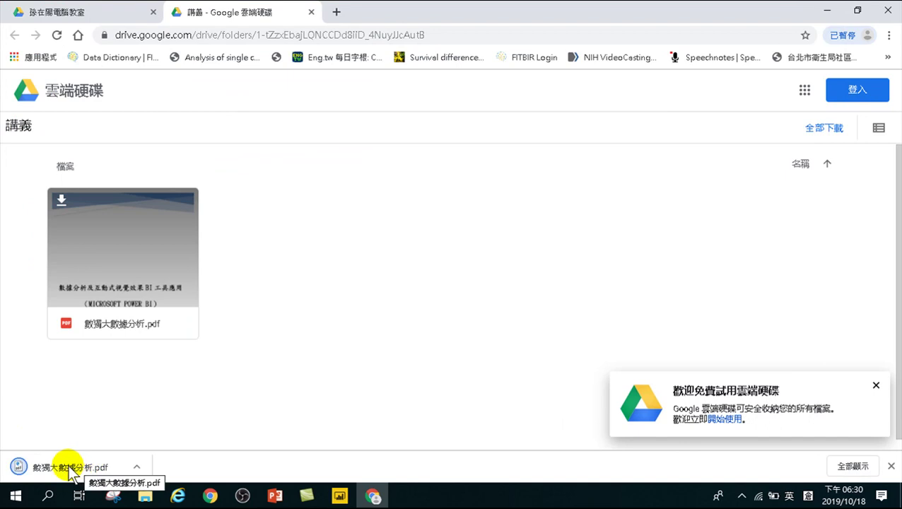
Open the downloaded handout PDF and read through its cover page and table of contents
click(70, 466)
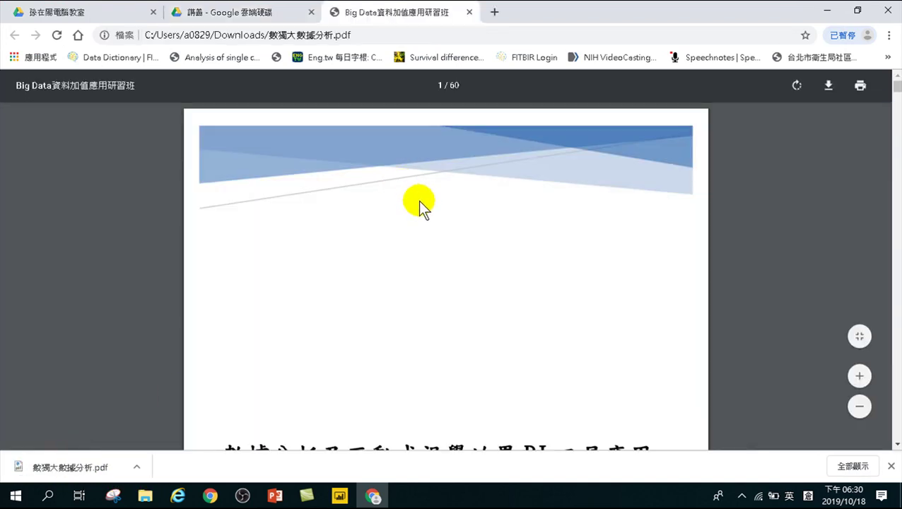
scroll(402, 231, down, 2)
scroll(416, 254, down, 15)
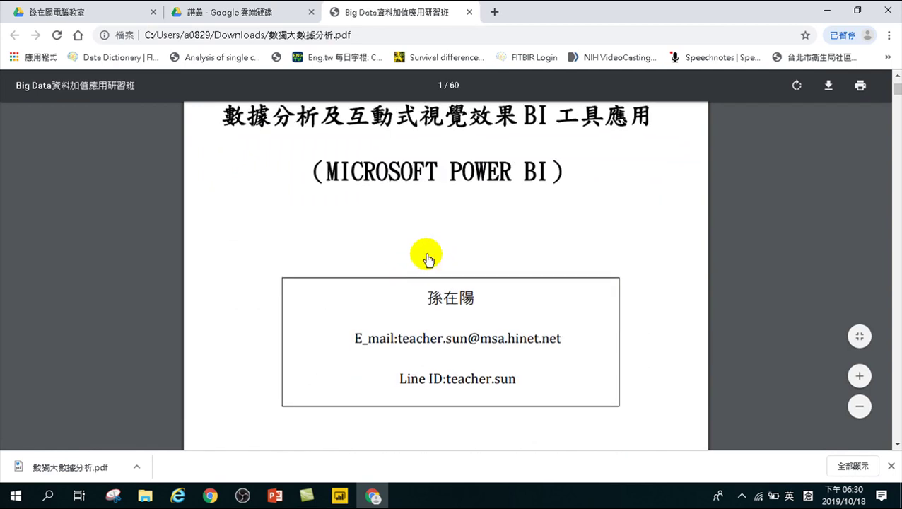
scroll(417, 244, up, 4)
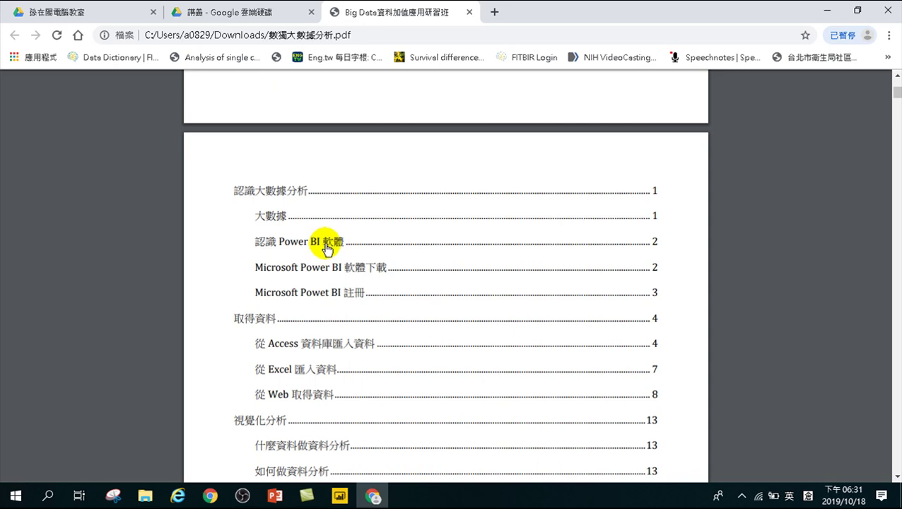
scroll(326, 248, down, 2)
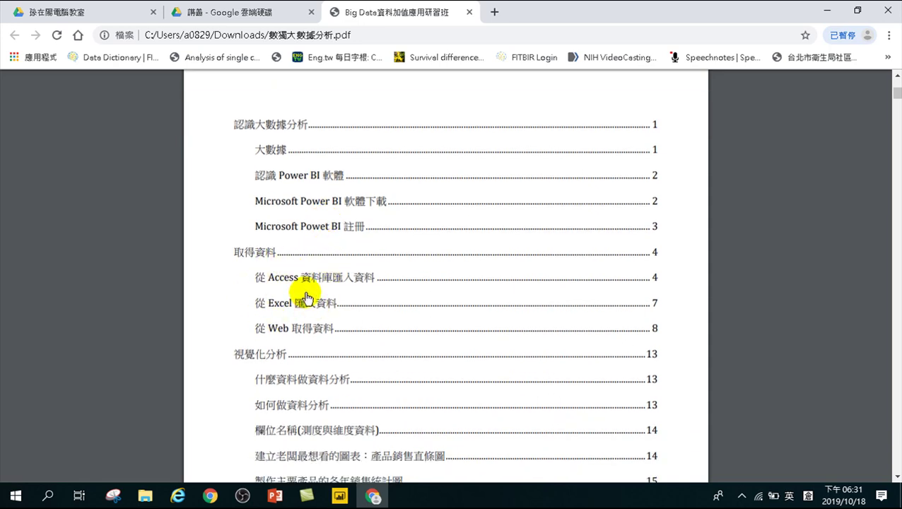
scroll(305, 293, down, 2)
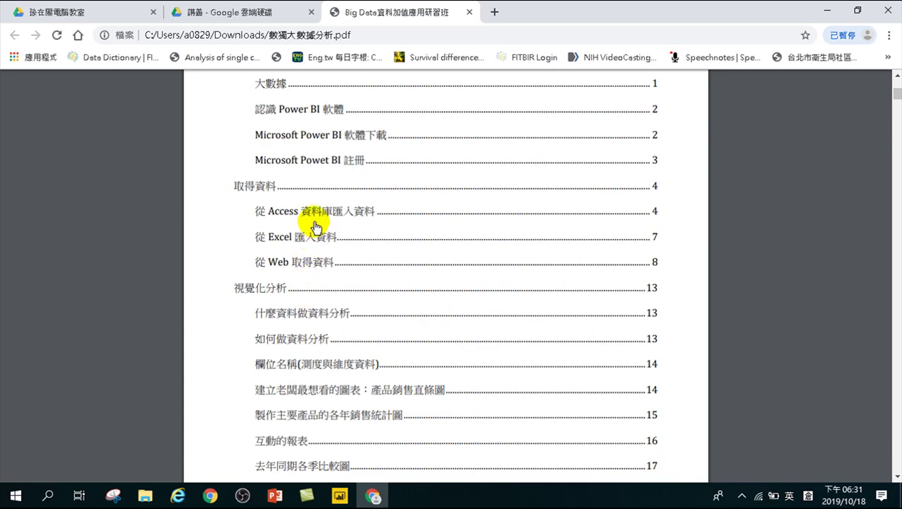